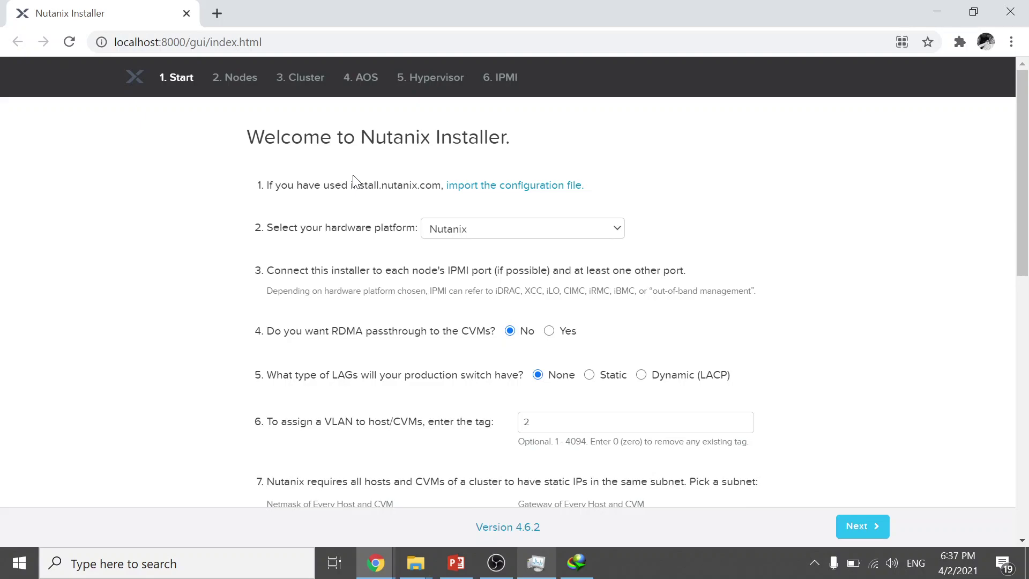
Step: Review the hardware platform choices, keeping Nutanix selected, and examine the production switch LAG question
{"action": "left_click", "coordinate": [494, 236]}
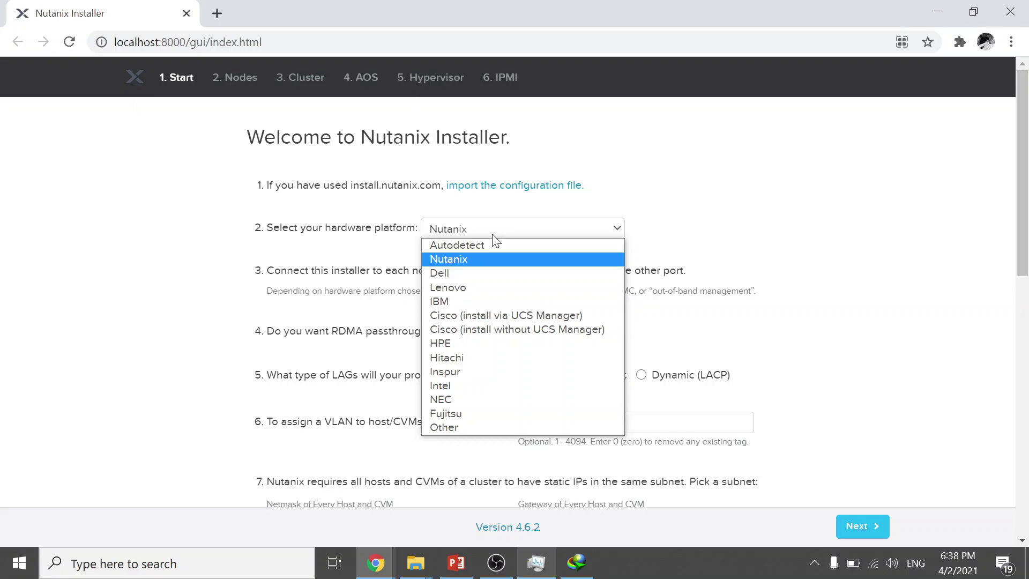
{"action": "left_click", "coordinate": [492, 235]}
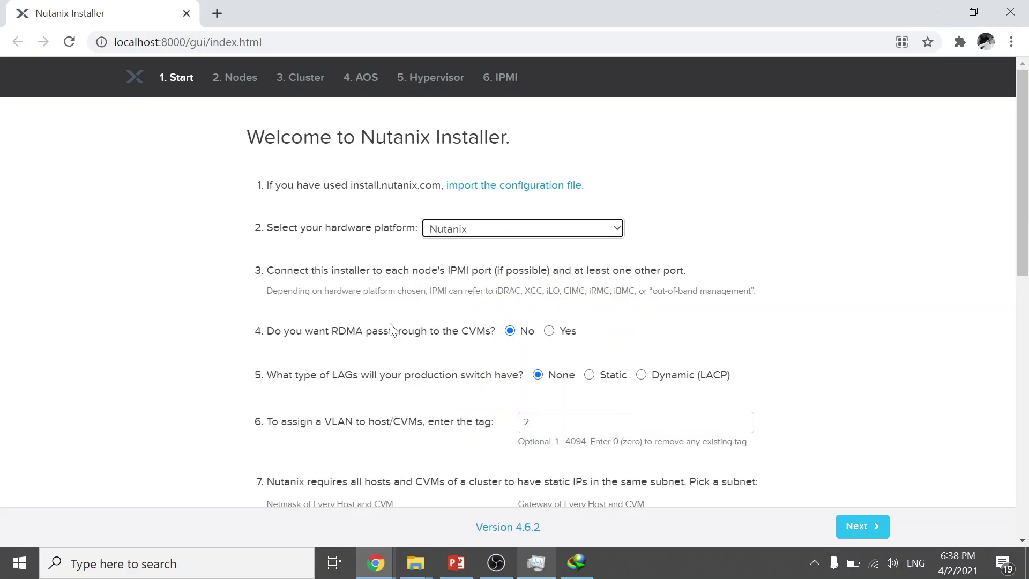
{"action": "scroll", "coordinate": [455, 343], "scroll_direction": "down", "scroll_amount": 1}
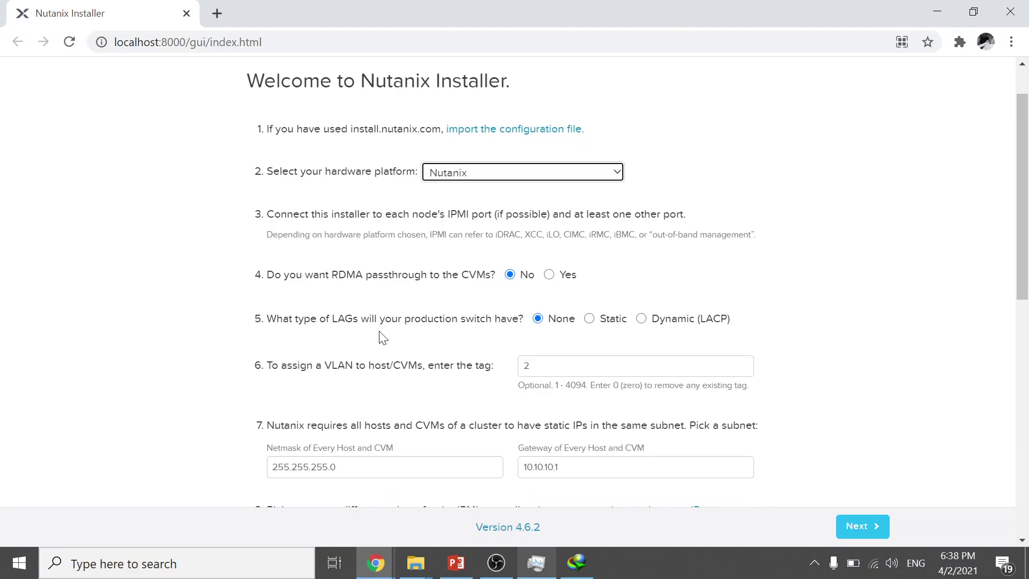
{"action": "left_click_drag", "start_coordinate": [331, 318], "coordinate": [421, 318]}
{"action": "left_click", "coordinate": [421, 318]}
Step: Switch to PowerPoint to view the Example 4-Node Block slide, and return to the Nutanix Installer
{"action": "left_click", "coordinate": [454, 564]}
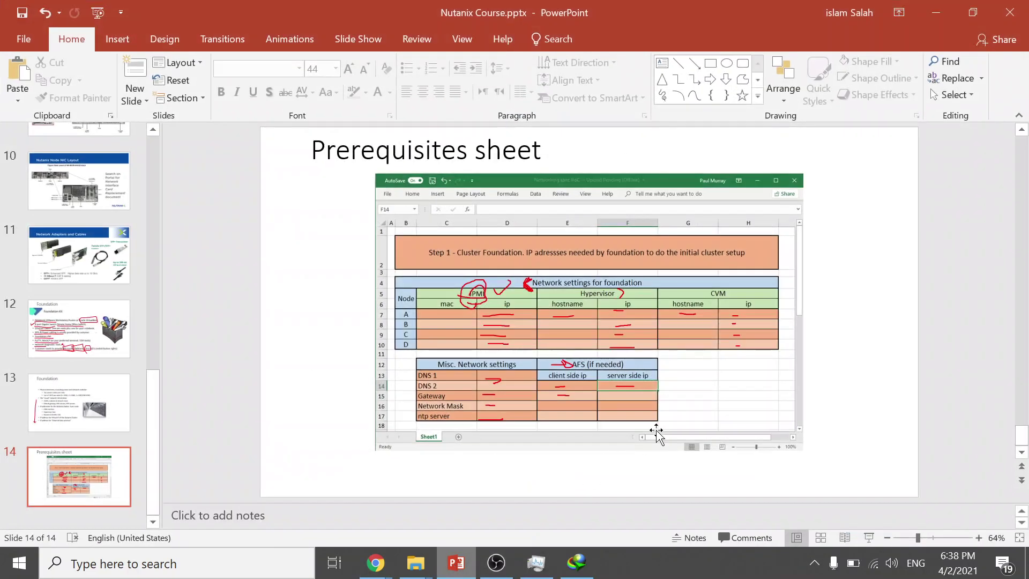
{"action": "scroll", "coordinate": [657, 431], "scroll_direction": "up", "scroll_amount": 5}
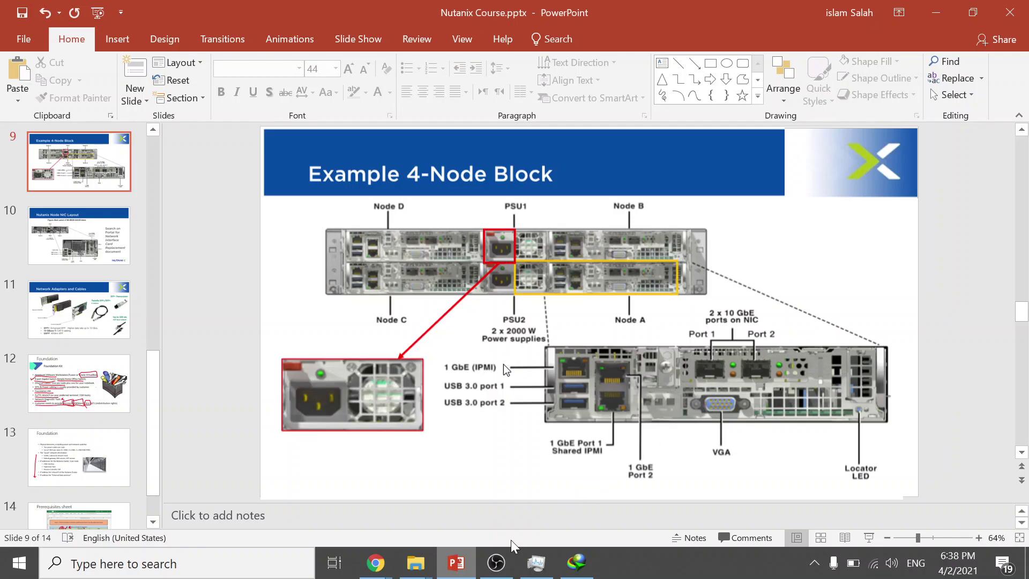
{"action": "left_click", "coordinate": [473, 565]}
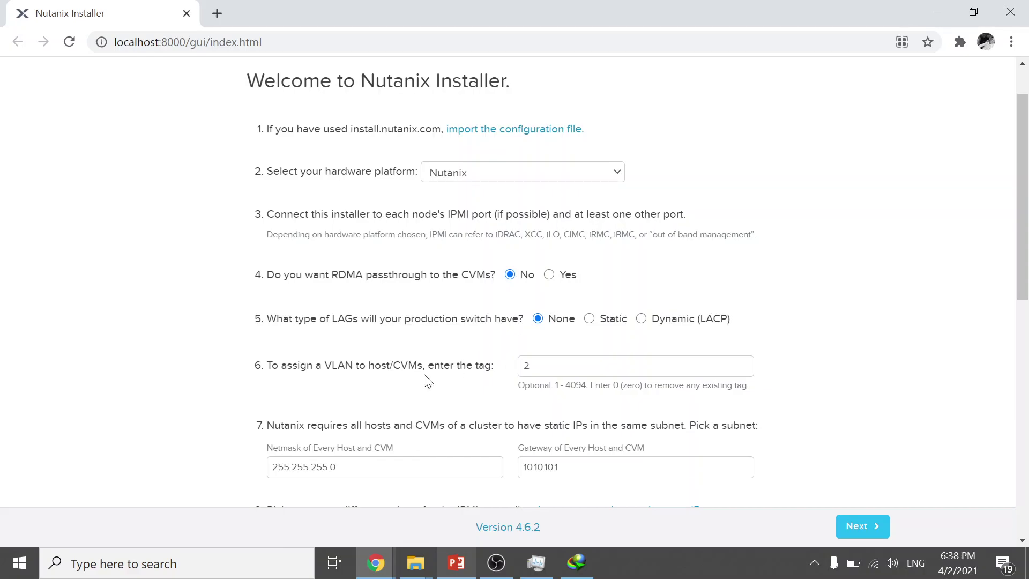
Step: Review the netmask and gateway settings for the hosts and CVMs and for the IPMIs
{"action": "scroll", "coordinate": [424, 374], "scroll_direction": "down", "scroll_amount": 3}
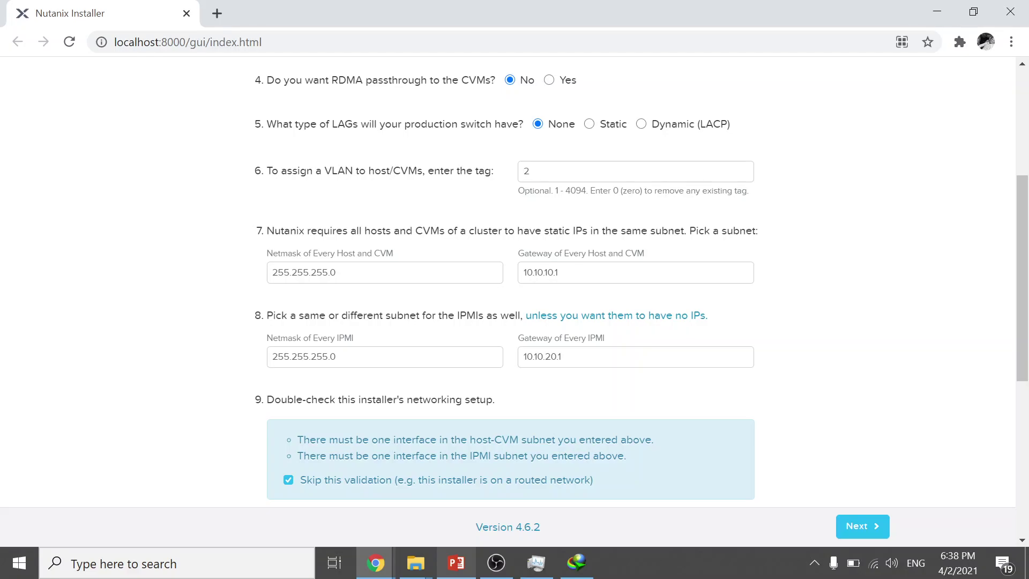
{"action": "left_click_drag", "start_coordinate": [337, 272], "coordinate": [268, 277]}
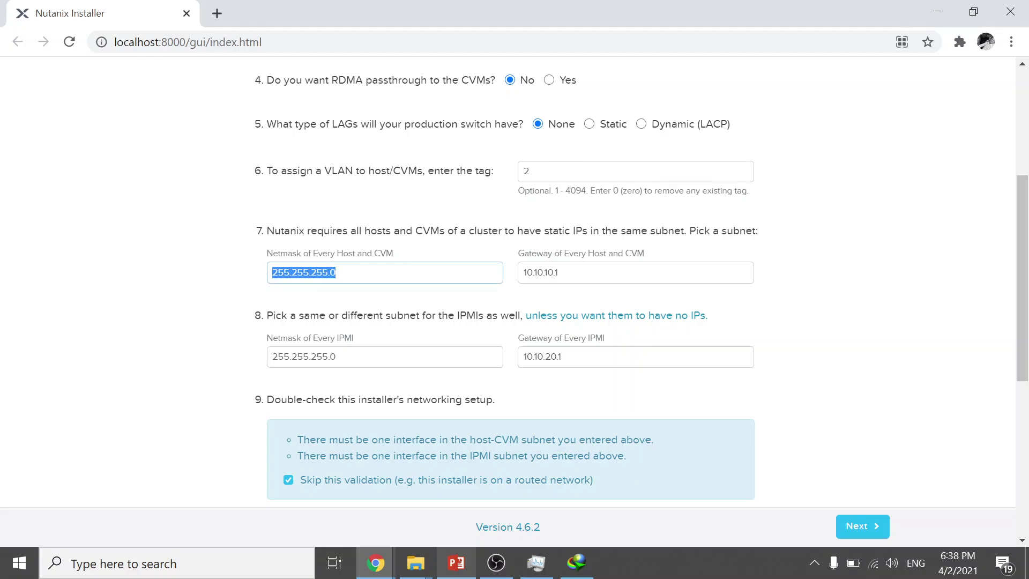
{"action": "key", "text": "Tab"}
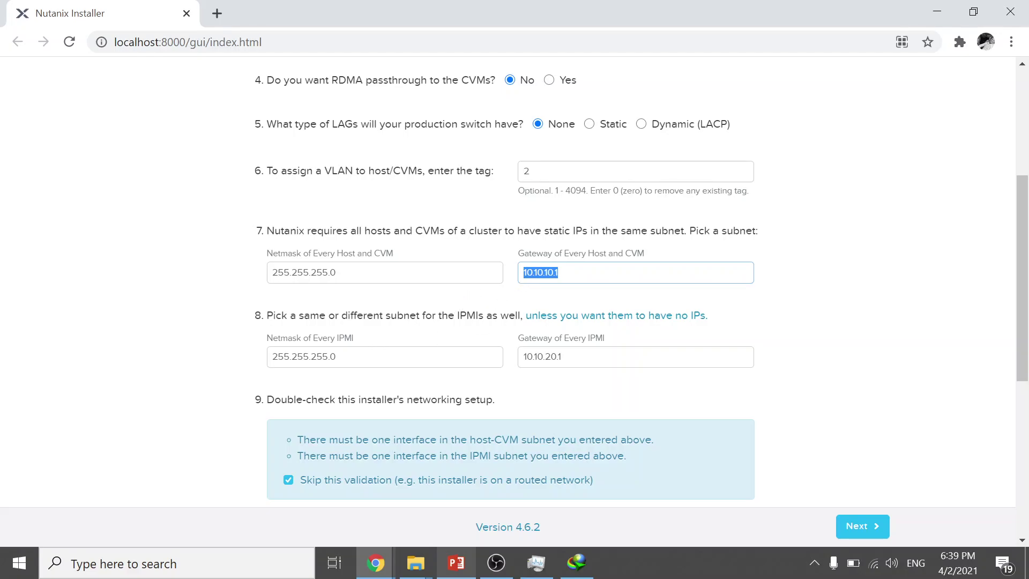
{"action": "left_click_drag", "start_coordinate": [397, 315], "coordinate": [497, 315]}
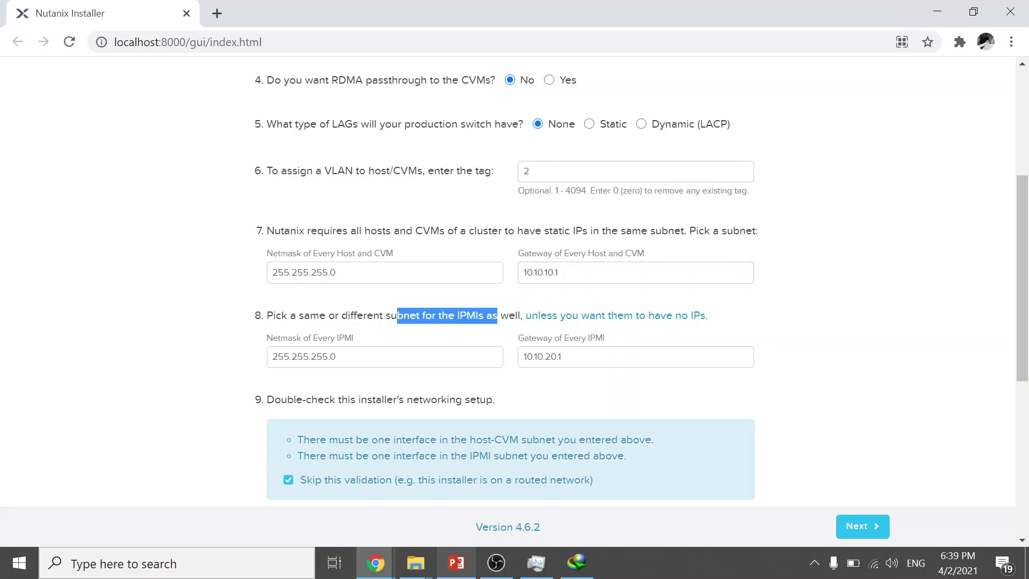
{"action": "left_click", "coordinate": [561, 356]}
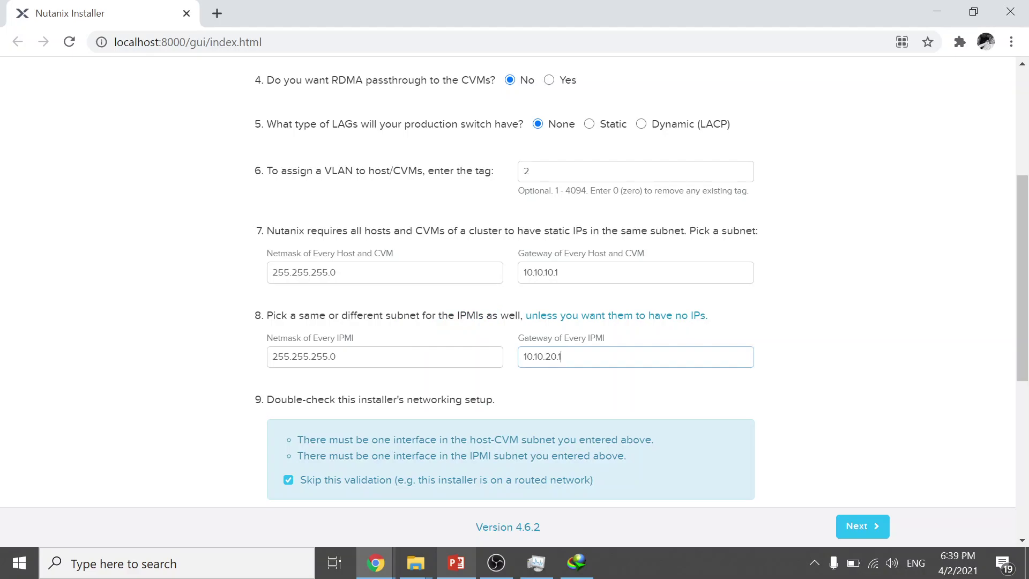
Step: Check the installer's networking setup, keep Intel(R) Ethernet Connection (6) I219-V as the new interface's parent network, and proceed to the Nodes page
{"action": "scroll", "coordinate": [581, 359], "scroll_direction": "down", "scroll_amount": 3}
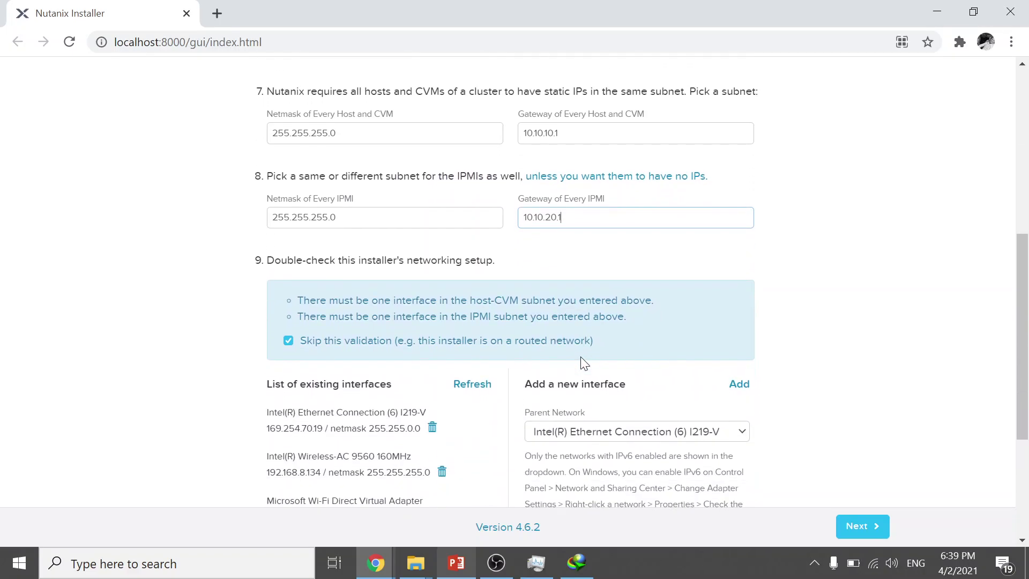
{"action": "scroll", "coordinate": [584, 363], "scroll_direction": "up", "scroll_amount": 1}
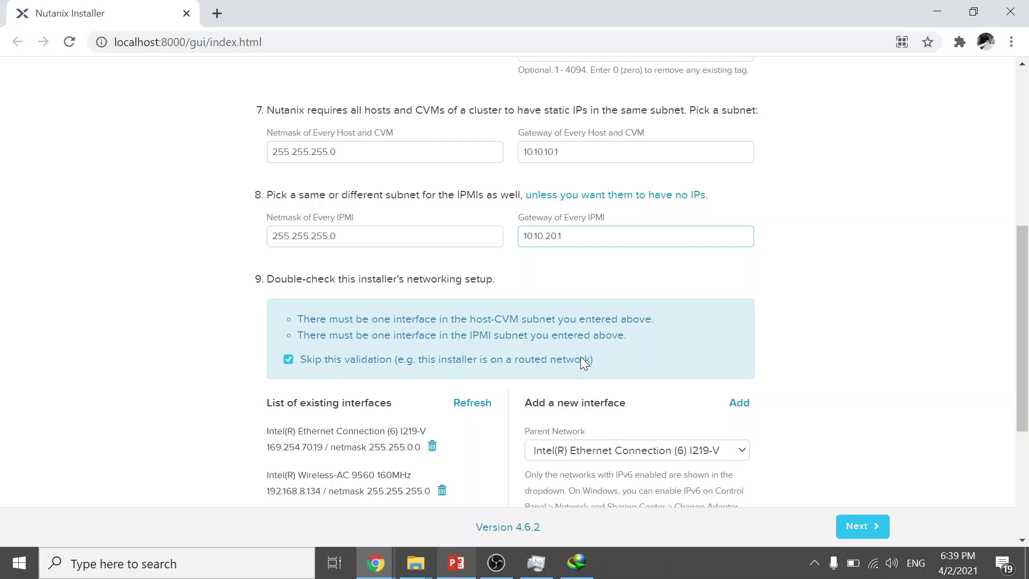
{"action": "scroll", "coordinate": [581, 357], "scroll_direction": "down", "scroll_amount": 2}
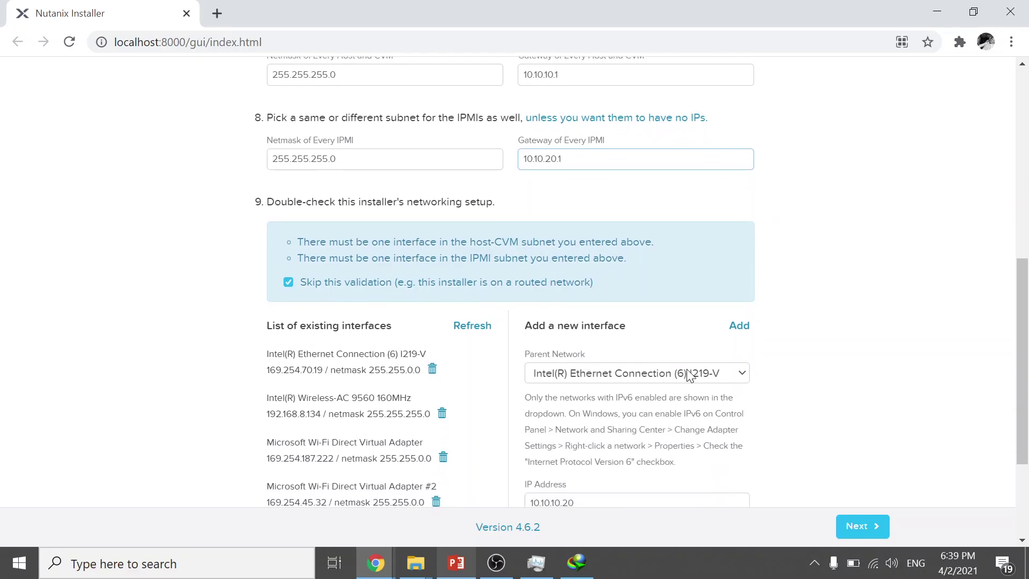
{"action": "scroll", "coordinate": [689, 371], "scroll_direction": "down", "scroll_amount": 3}
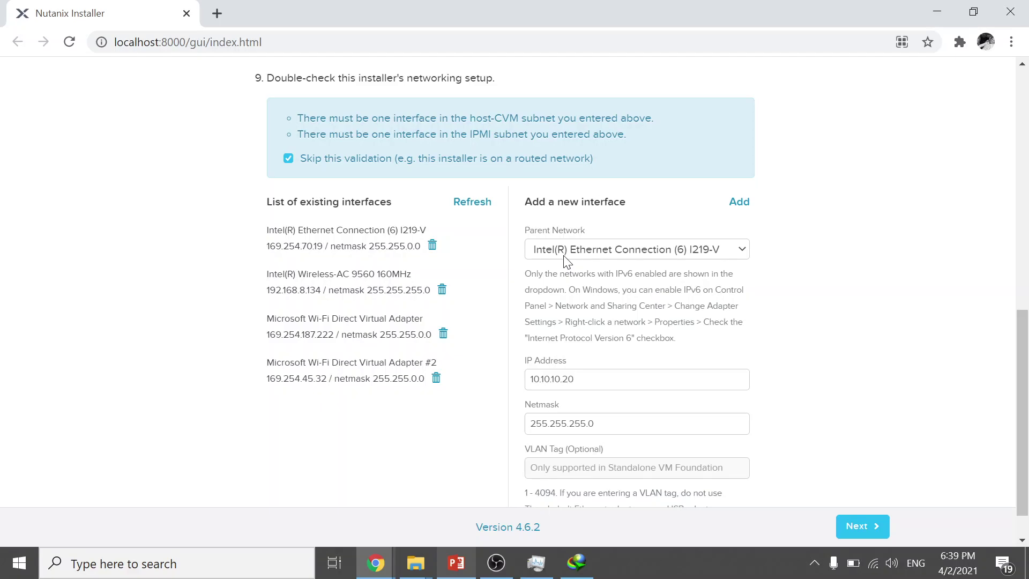
{"action": "left_click", "coordinate": [564, 261]}
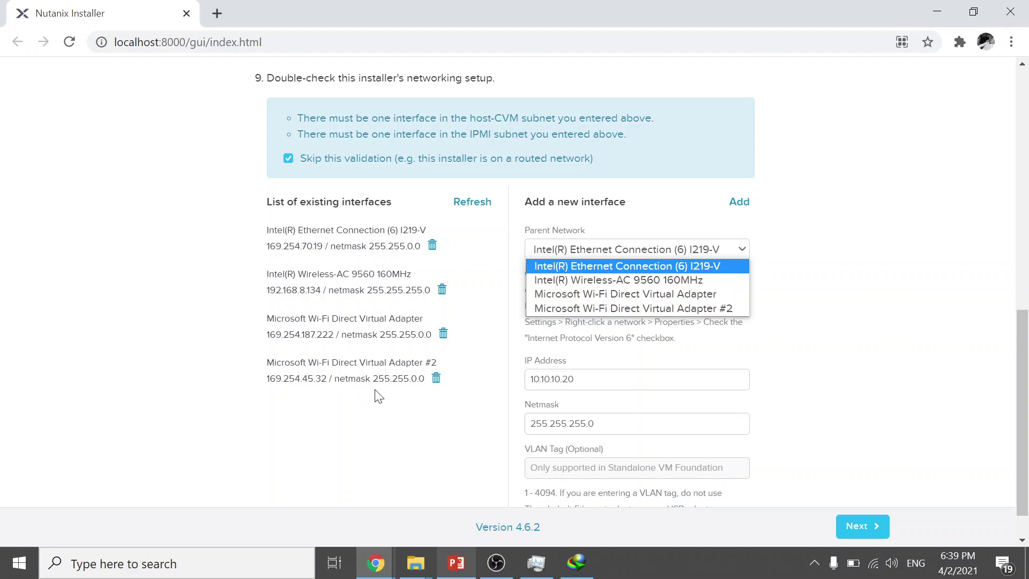
{"action": "left_click", "coordinate": [623, 254]}
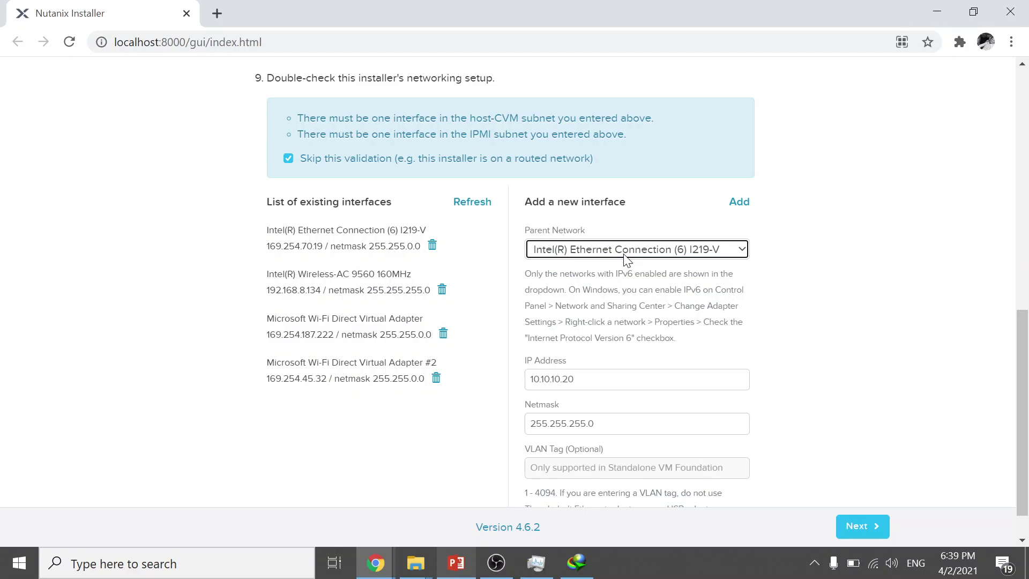
{"action": "scroll", "coordinate": [642, 295], "scroll_direction": "down", "scroll_amount": 2}
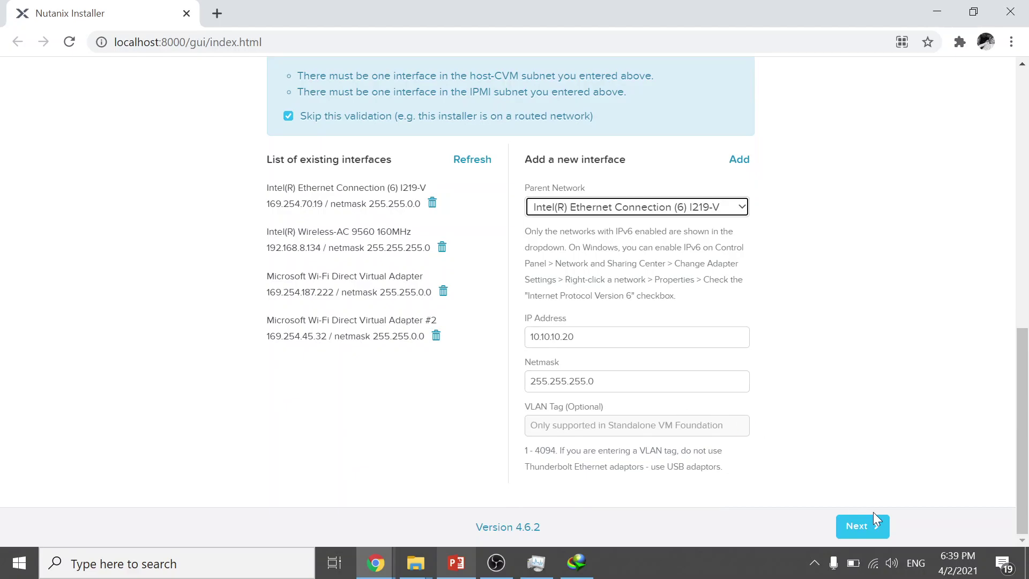
{"action": "left_click", "coordinate": [887, 528]}
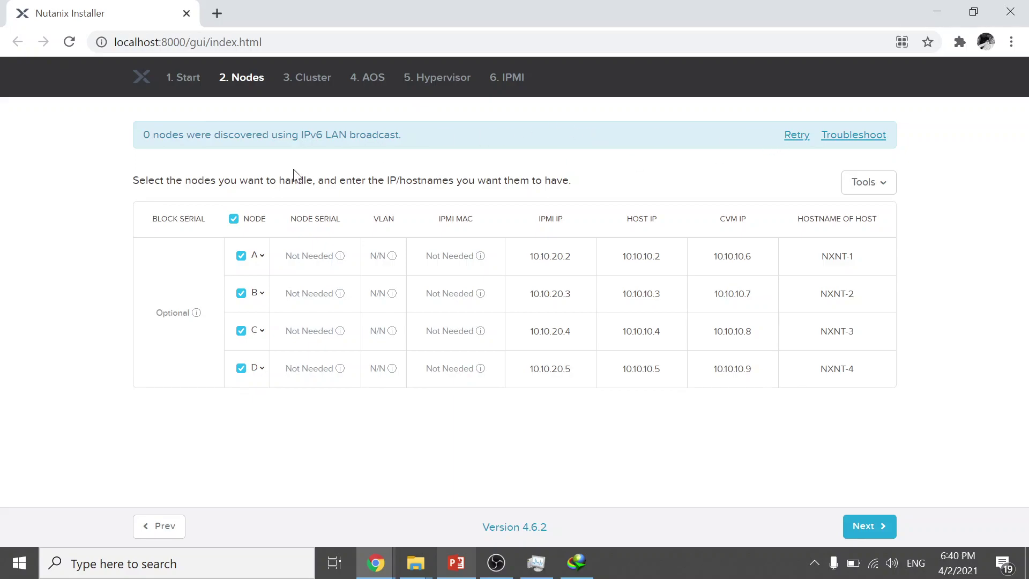
Step: Check the available node tools and the IPv6 LAN broadcast discovery message
{"action": "left_click", "coordinate": [888, 191]}
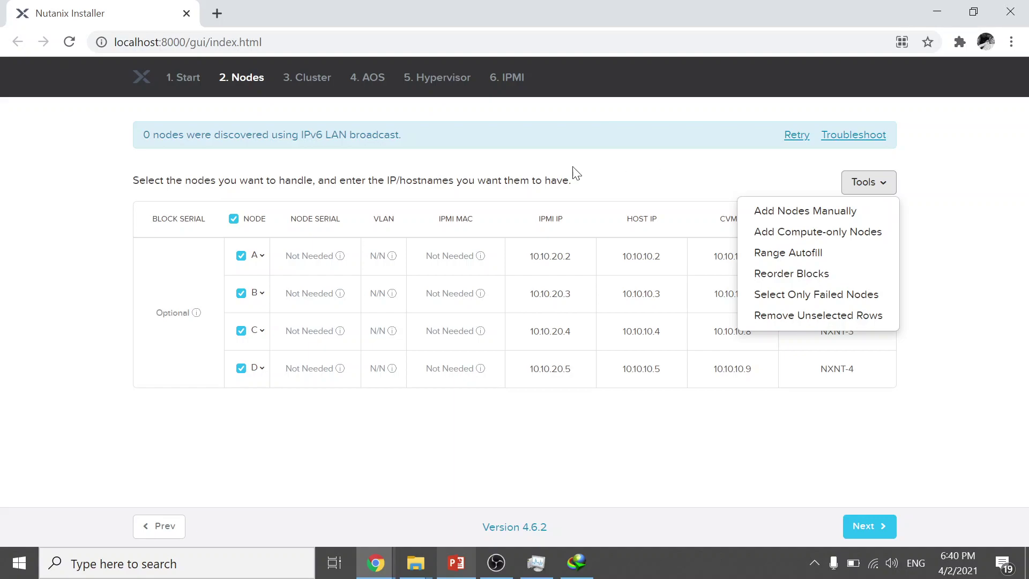
{"action": "left_click_drag", "start_coordinate": [400, 135], "coordinate": [259, 122]}
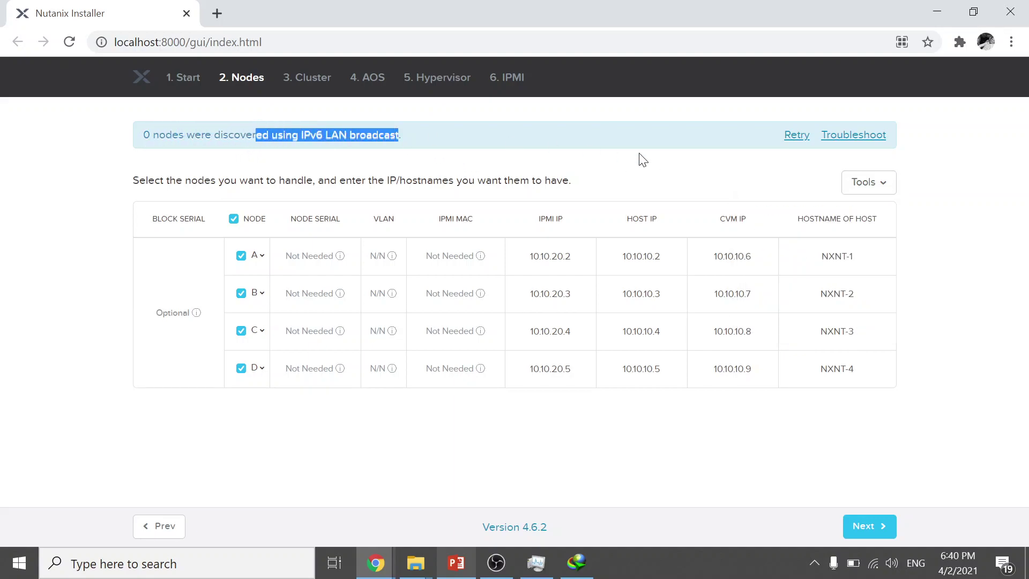
{"action": "left_click", "coordinate": [869, 168]}
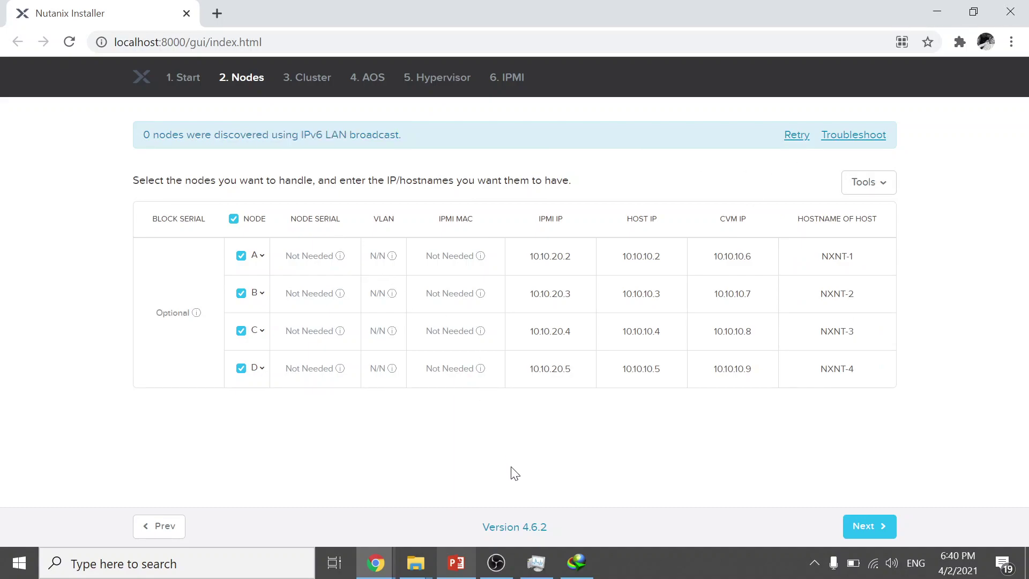
Step: Switch to PowerPoint to view the Foundation and Prerequisites sheet slides, and return to the installer's node list
{"action": "left_click", "coordinate": [457, 562]}
{"action": "scroll", "coordinate": [503, 364], "scroll_direction": "down", "scroll_amount": 3}
{"action": "scroll", "coordinate": [520, 358], "scroll_direction": "down", "scroll_amount": 2}
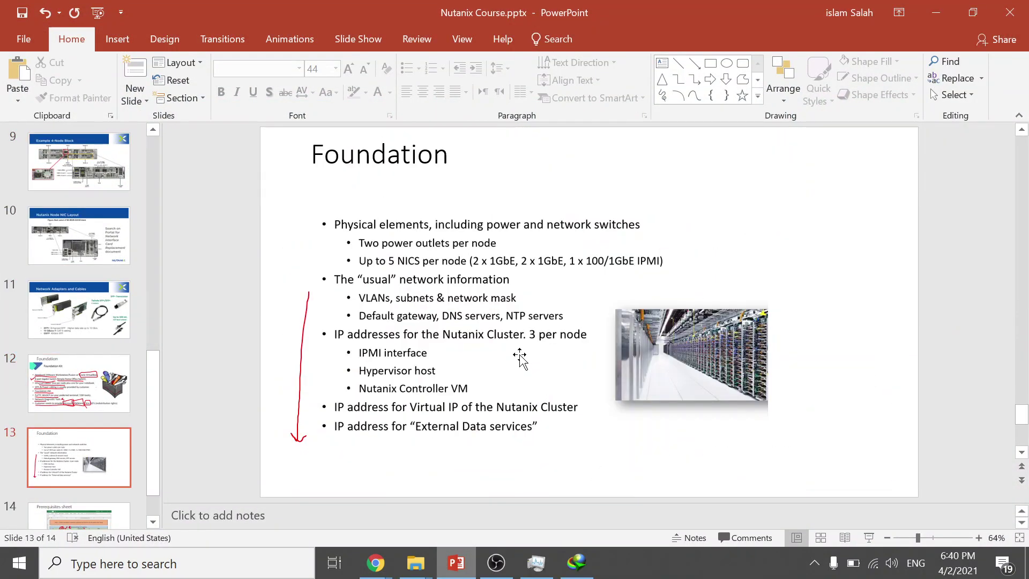
{"action": "scroll", "coordinate": [519, 359], "scroll_direction": "down", "scroll_amount": 2}
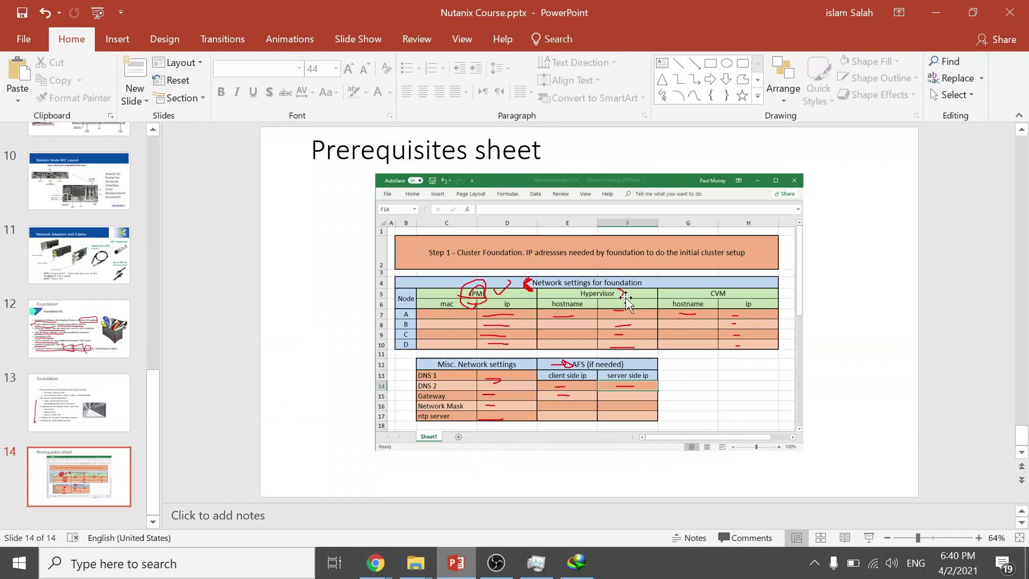
{"action": "left_click", "coordinate": [941, 10]}
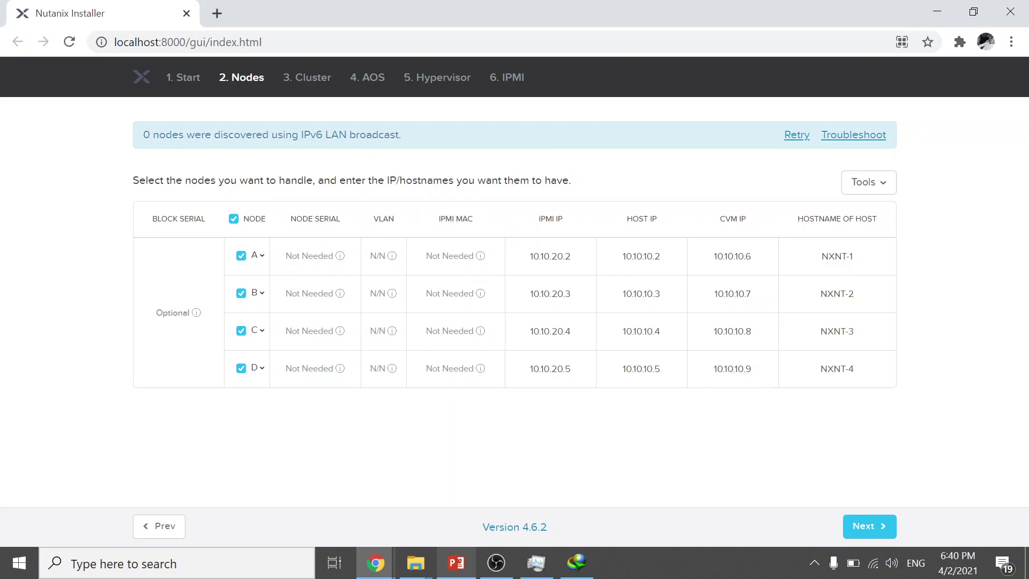
Step: Review node A's IPMI IP, host IP, CVM IP and hostname in the node table
{"action": "double_click", "coordinate": [550, 257]}
{"action": "left_click", "coordinate": [557, 257]}
{"action": "key", "text": "Tab"}
{"action": "key", "text": "Tab"}
{"action": "key", "text": "Tab"}
Step: Check the Prerequisites sheet slide in PowerPoint again, and proceed to the Cluster page of the Nutanix Installer
{"action": "left_click", "coordinate": [456, 563]}
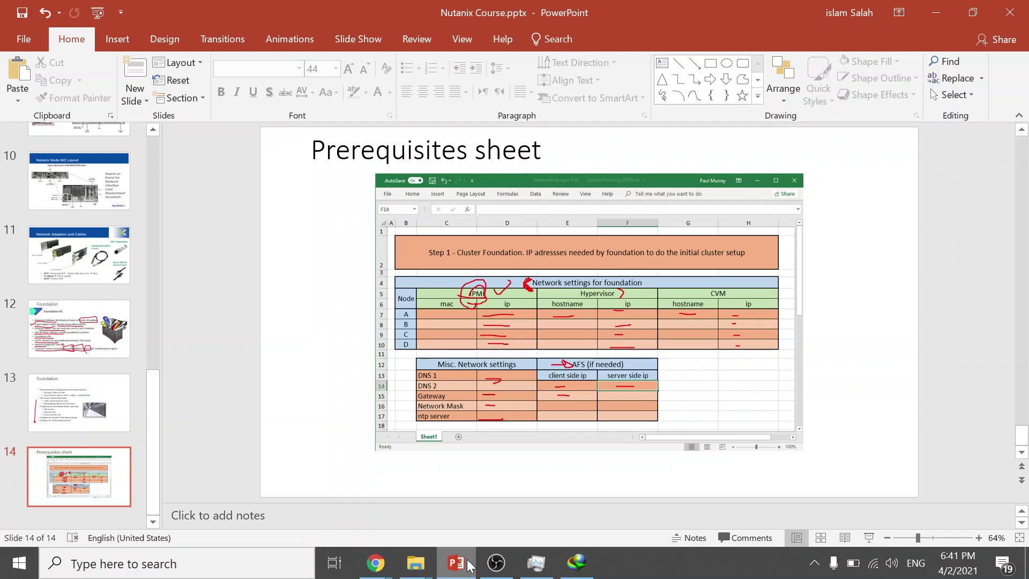
{"action": "left_click", "coordinate": [456, 563]}
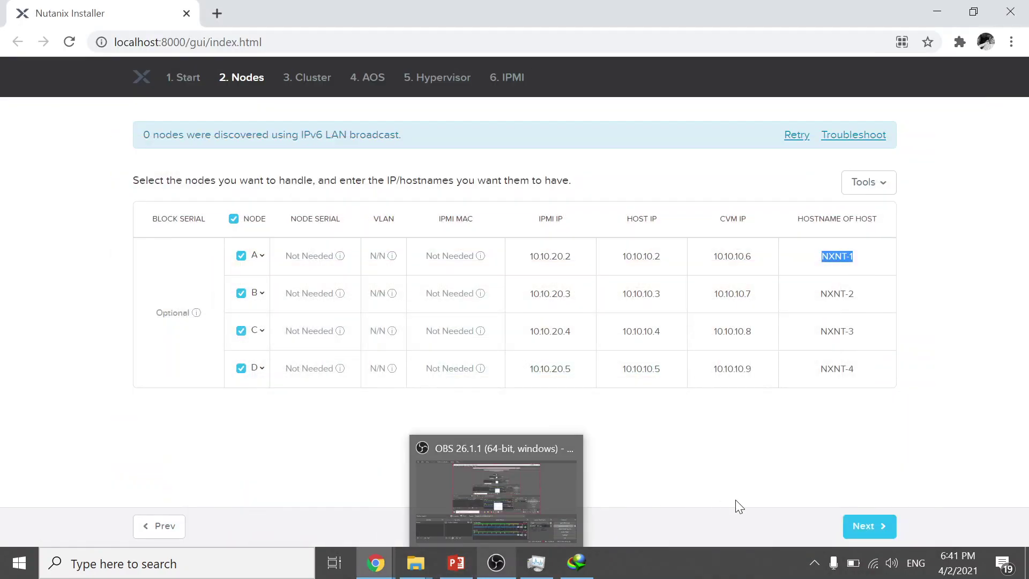
{"action": "left_click", "coordinate": [880, 536]}
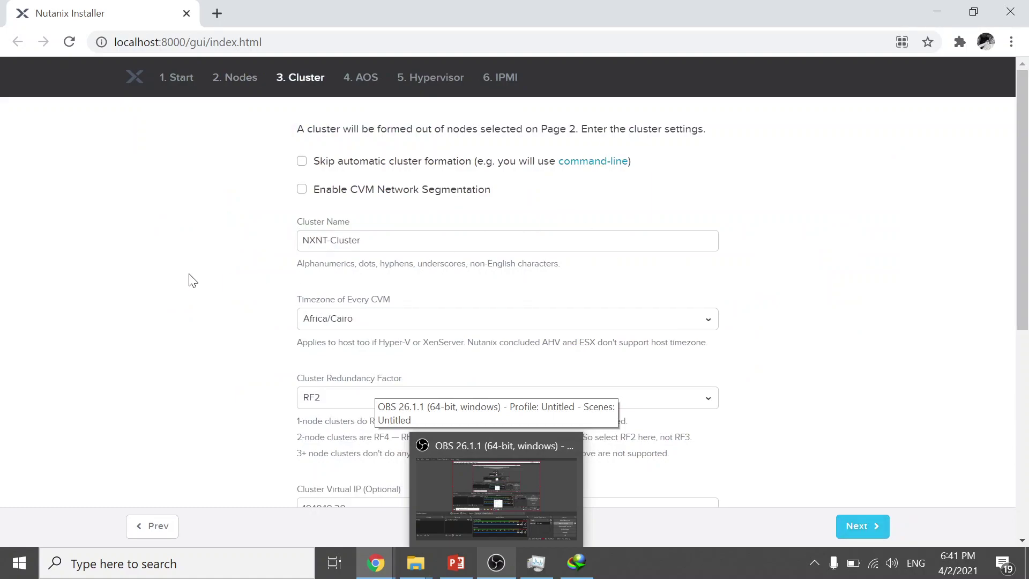
Step: Examine the available cluster redundancy factors, keeping RF2 selected
{"action": "scroll", "coordinate": [192, 280], "scroll_direction": "down", "scroll_amount": 1}
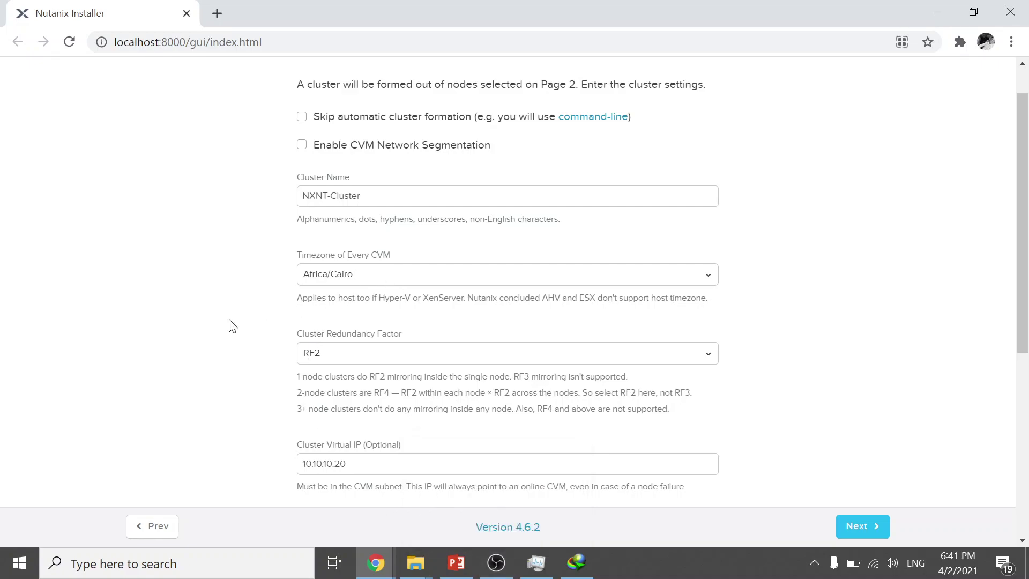
{"action": "left_click", "coordinate": [378, 354]}
{"action": "left_click", "coordinate": [378, 354]}
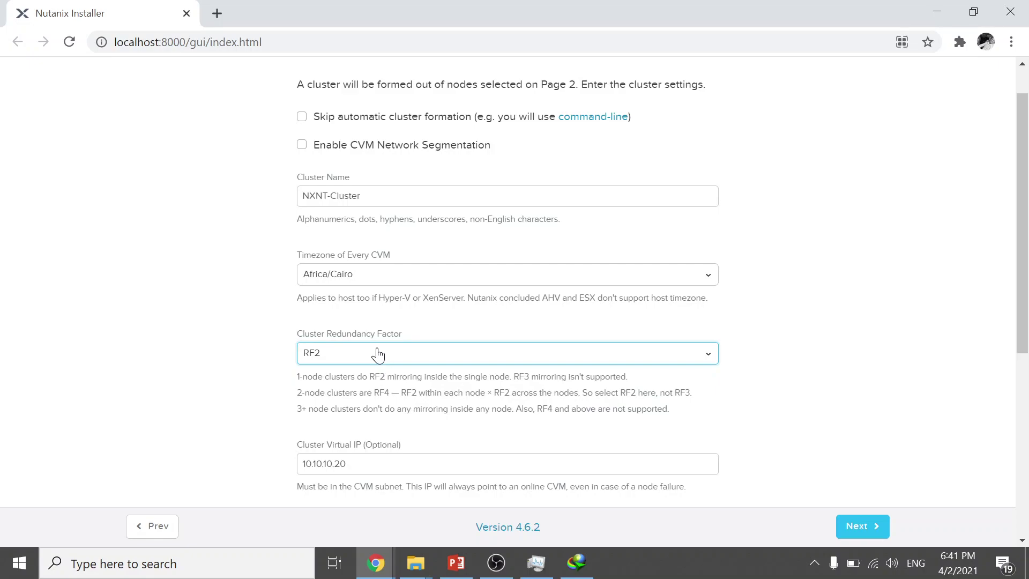
{"action": "left_click", "coordinate": [378, 353]}
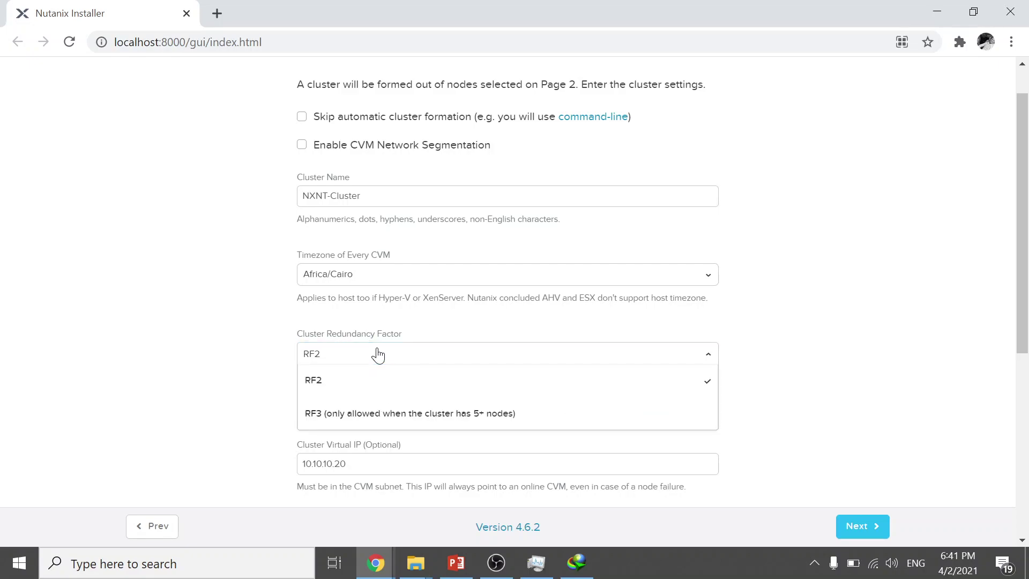
{"action": "left_click", "coordinate": [378, 354]}
Step: Review the optional cluster virtual IP setting
{"action": "scroll", "coordinate": [245, 391], "scroll_direction": "down", "scroll_amount": 2}
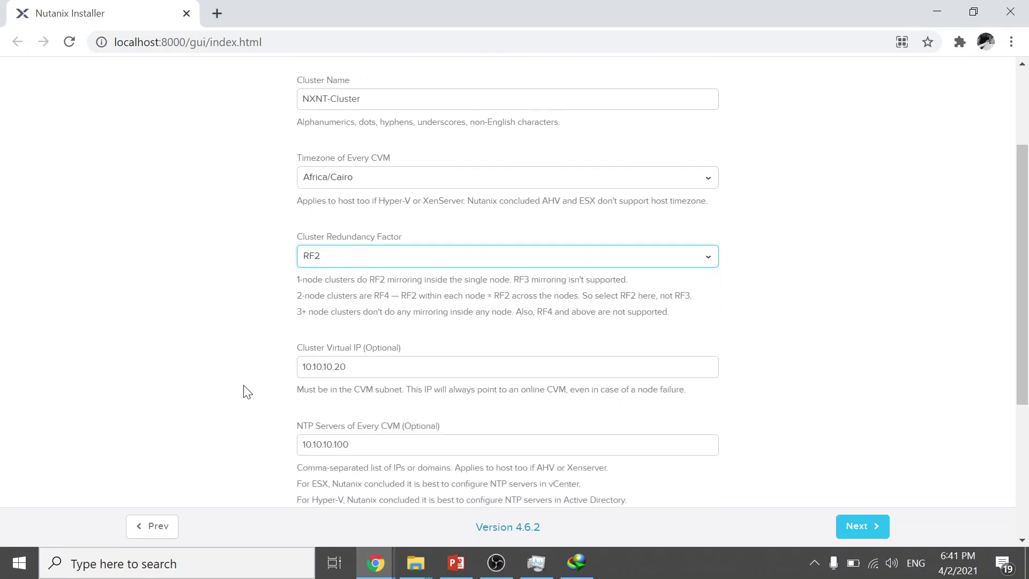
{"action": "scroll", "coordinate": [246, 391], "scroll_direction": "down", "scroll_amount": 2}
{"action": "left_click_drag", "start_coordinate": [347, 277], "coordinate": [298, 287]}
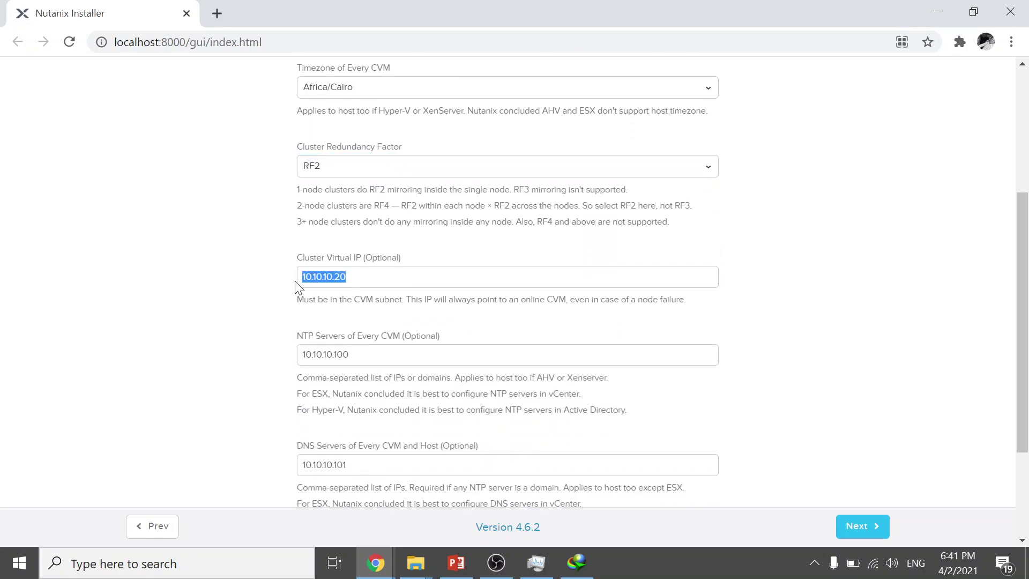
{"action": "left_click", "coordinate": [202, 334]}
{"action": "scroll", "coordinate": [239, 354], "scroll_direction": "down", "scroll_amount": 1}
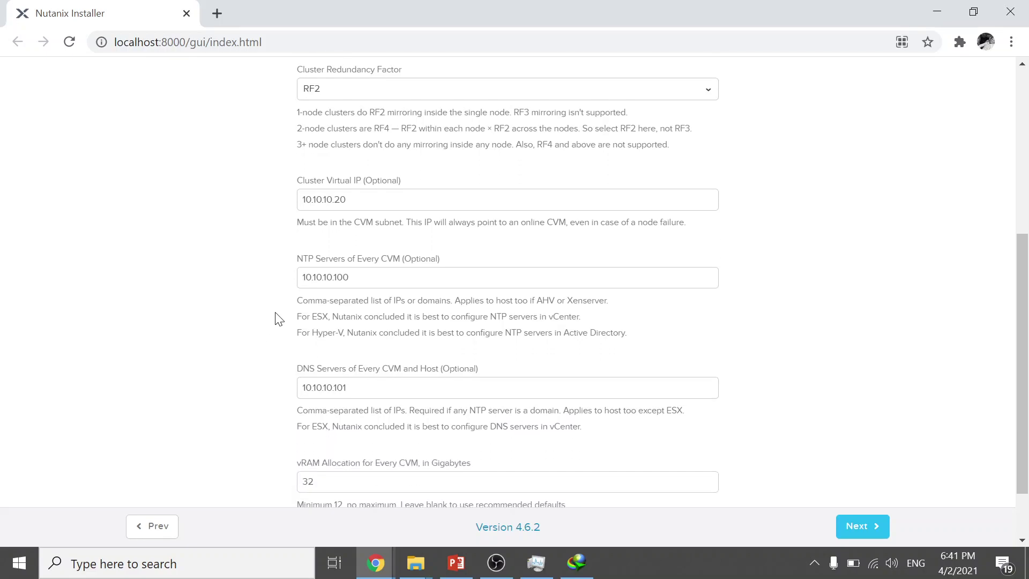
Step: Review the NTP and DNS server addresses and the vRAM allocation for every CVM
{"action": "left_click_drag", "start_coordinate": [349, 278], "coordinate": [293, 280]}
{"action": "left_click_drag", "start_coordinate": [347, 388], "coordinate": [298, 390]}
{"action": "left_click", "coordinate": [264, 295]}
{"action": "left_click_drag", "start_coordinate": [350, 278], "coordinate": [292, 281]}
{"action": "left_click_drag", "start_coordinate": [347, 388], "coordinate": [305, 387]}
{"action": "scroll", "coordinate": [250, 417], "scroll_direction": "down", "scroll_amount": 2}
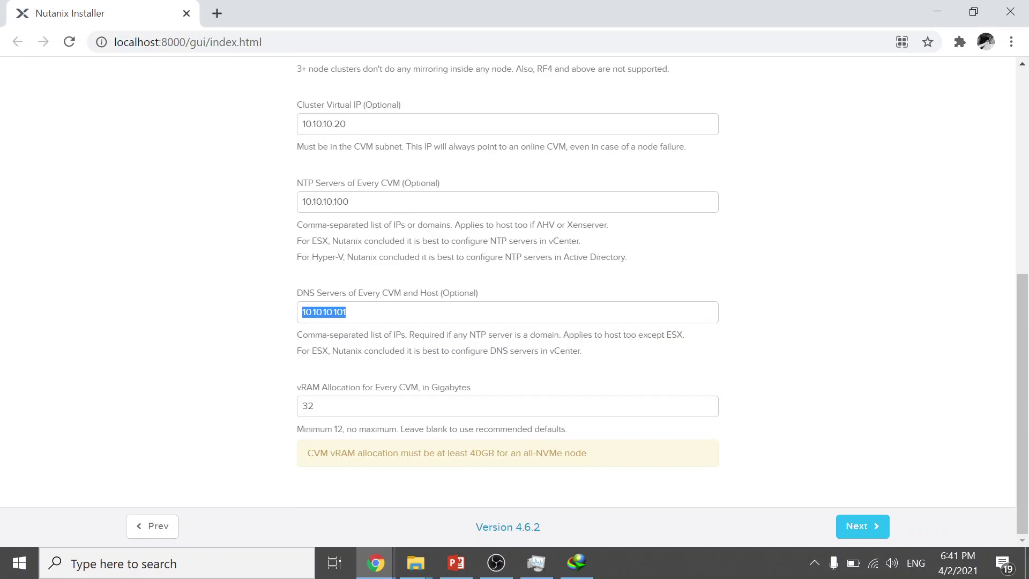
Step: Review the CVM vRAM allocation against its stated minimum and the all-NVMe node requirement, and proceed to the AOS page
{"action": "left_click_drag", "start_coordinate": [315, 406], "coordinate": [298, 413]}
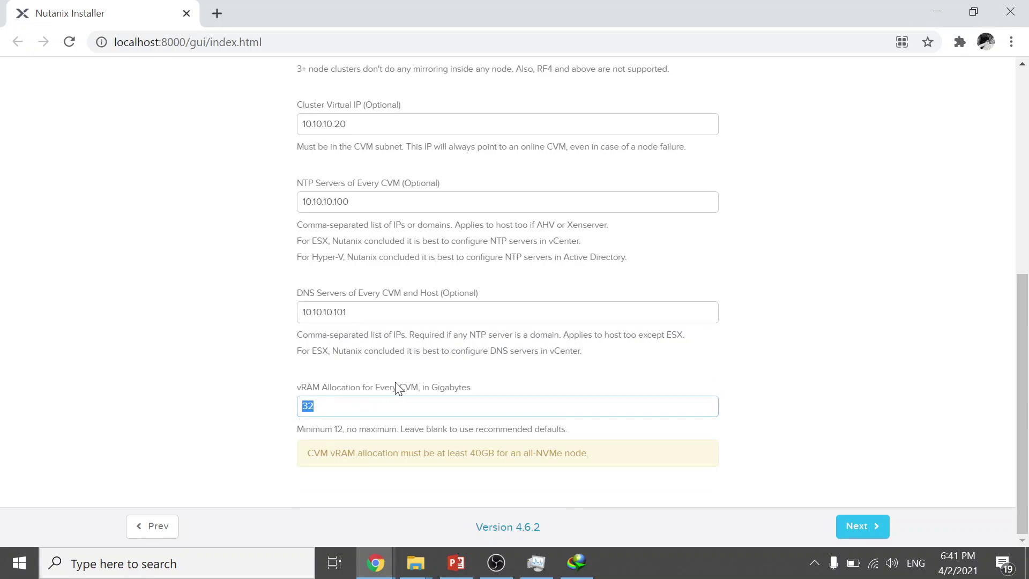
{"action": "left_click", "coordinate": [314, 406]}
{"action": "key", "text": "ctrl+a"}
{"action": "key", "text": "Right"}
{"action": "double_click", "coordinate": [337, 429]}
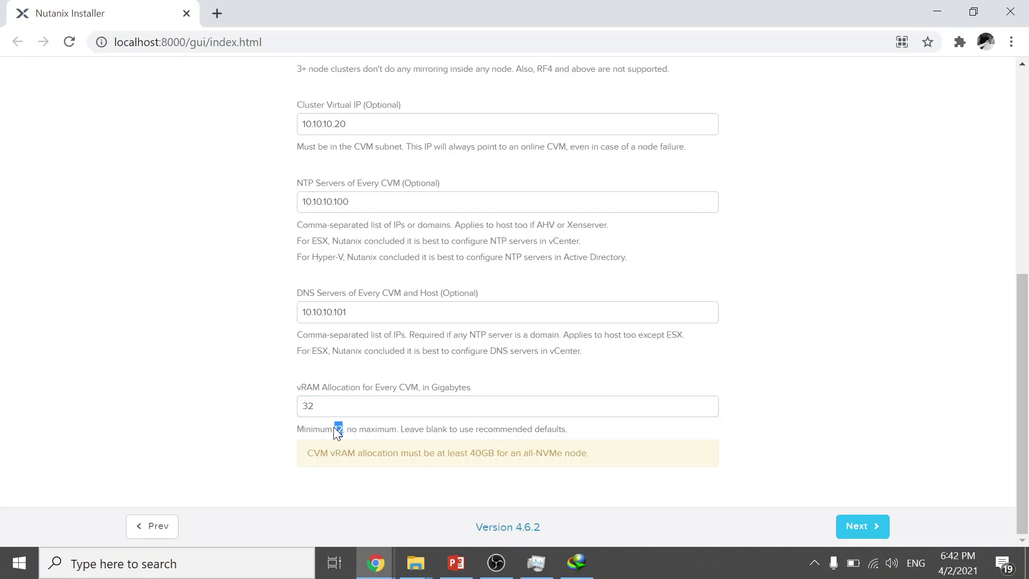
{"action": "left_click", "coordinate": [314, 406]}
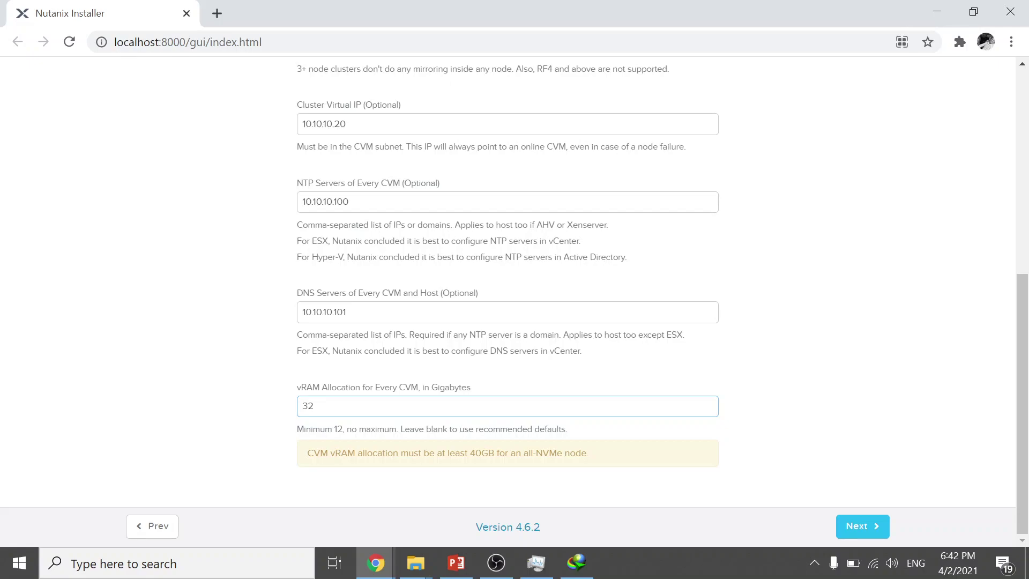
{"action": "left_click_drag", "start_coordinate": [593, 456], "coordinate": [470, 461]}
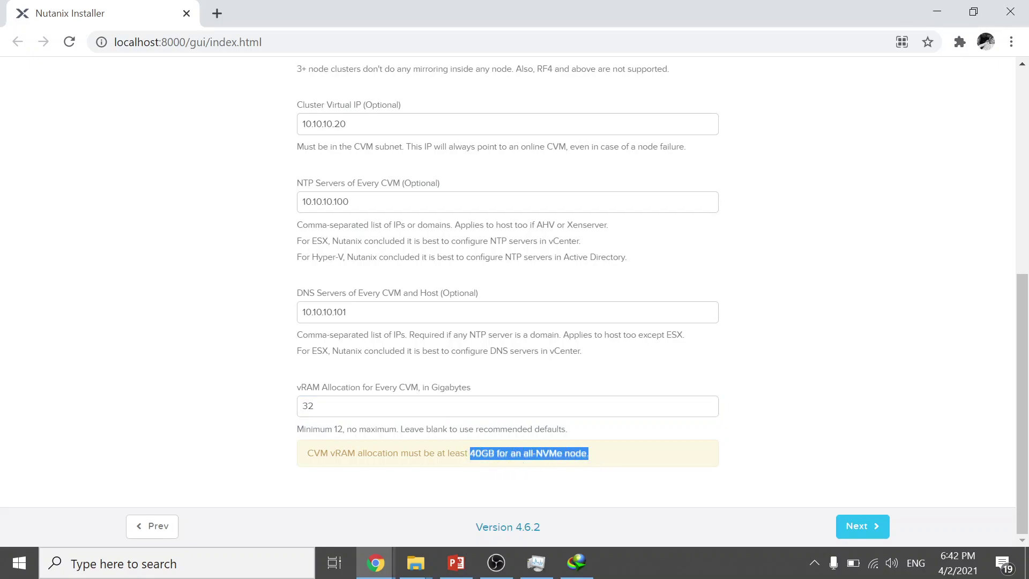
{"action": "left_click", "coordinate": [535, 413]}
{"action": "left_click", "coordinate": [869, 473]}
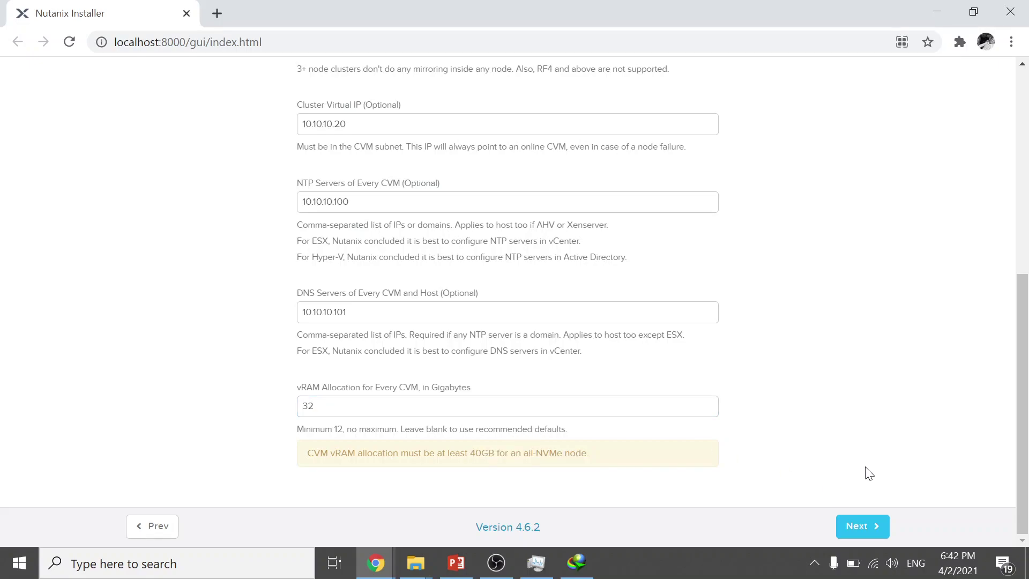
{"action": "left_click", "coordinate": [857, 527]}
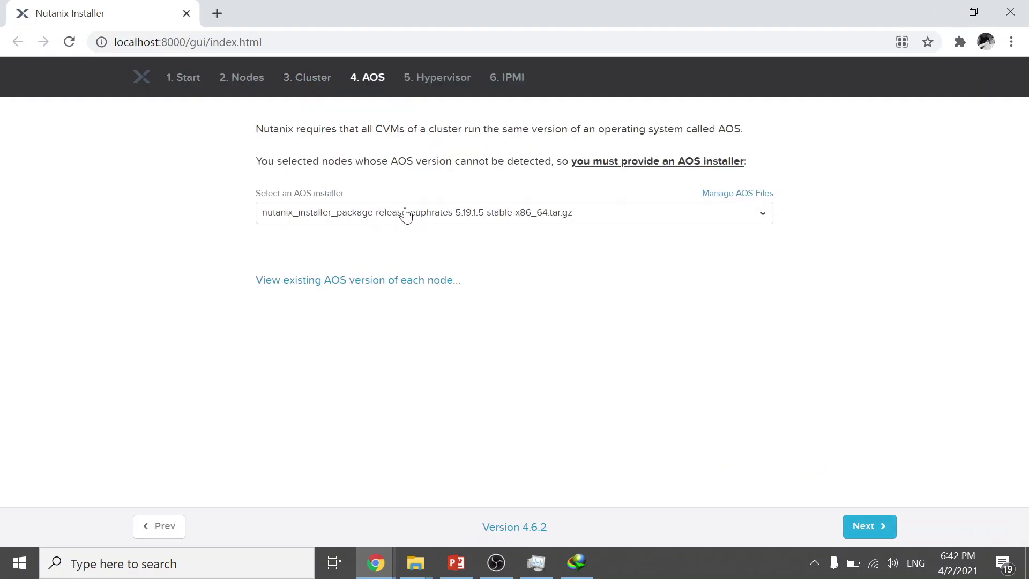
Step: Review the managed AOS installer files and where to add another package from disk, and proceed to the Hypervisor page
{"action": "left_click", "coordinate": [757, 198]}
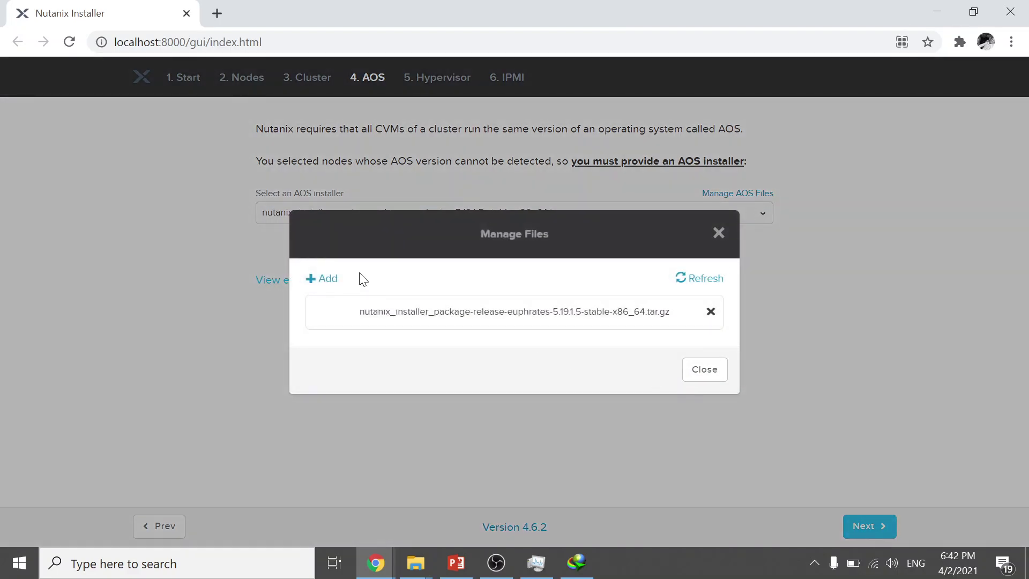
{"action": "left_click", "coordinate": [314, 283]}
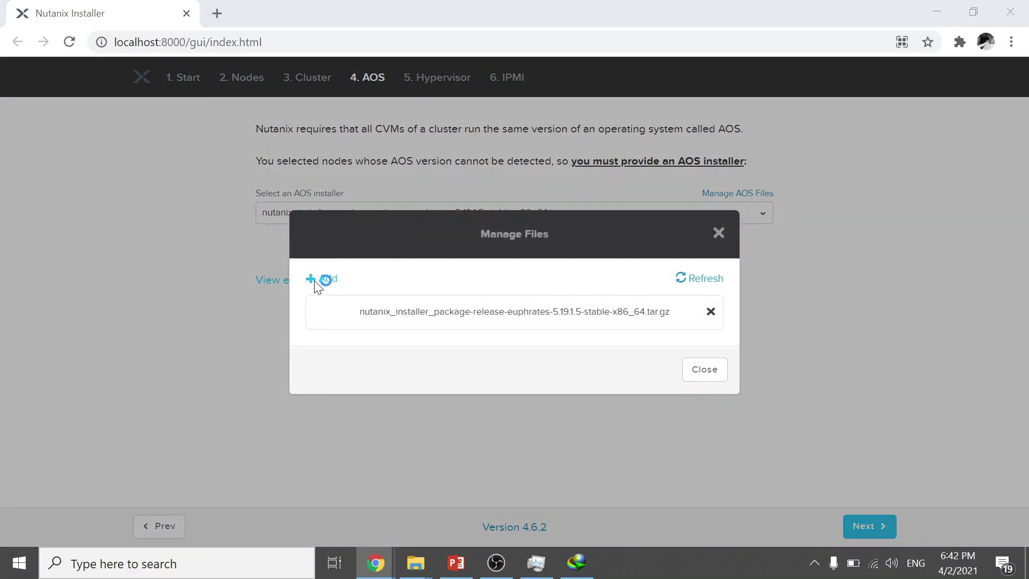
{"action": "left_click_drag", "start_coordinate": [381, 94], "coordinate": [563, 89]}
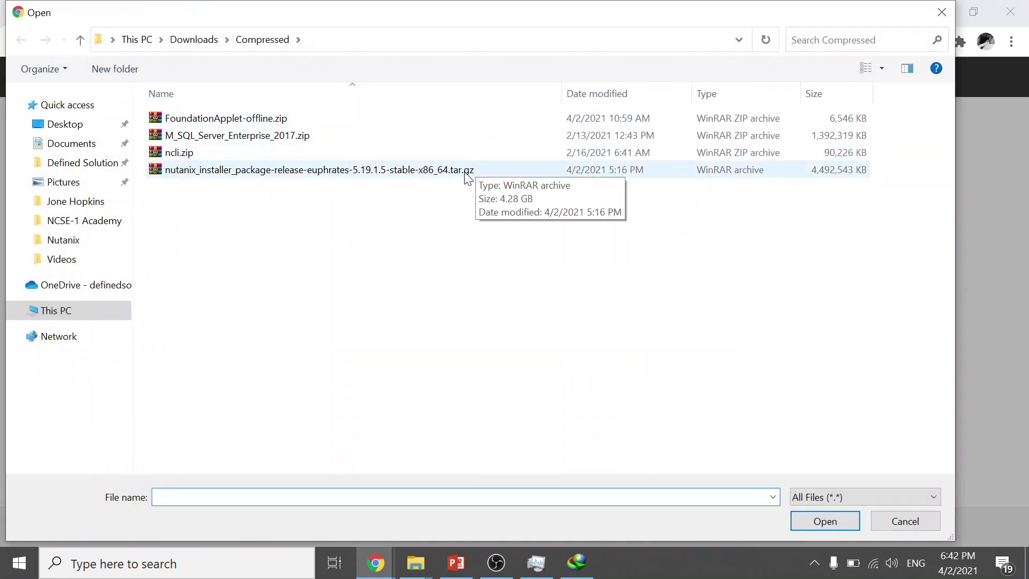
{"action": "left_click", "coordinate": [893, 513]}
{"action": "left_click", "coordinate": [706, 369]}
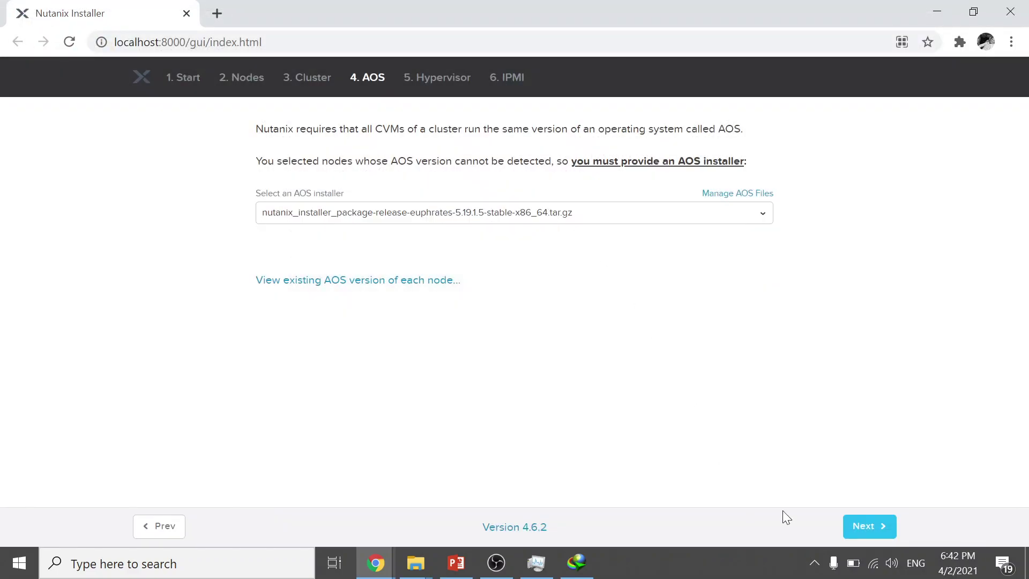
{"action": "left_click", "coordinate": [870, 536]}
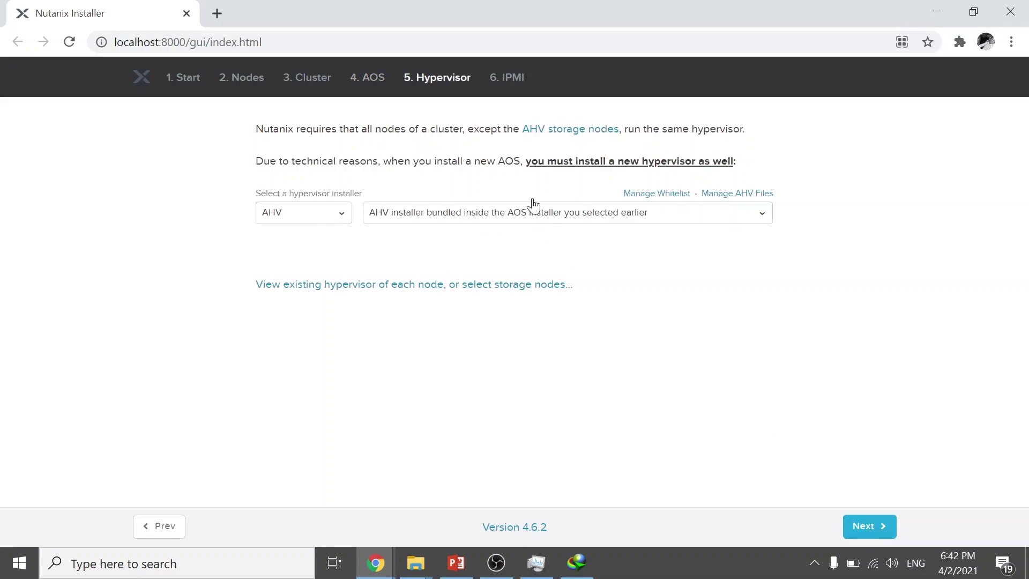
Step: Try ESX as the hypervisor type, show the existing hypervisor of each node, and reselect AHV
{"action": "left_click", "coordinate": [335, 215]}
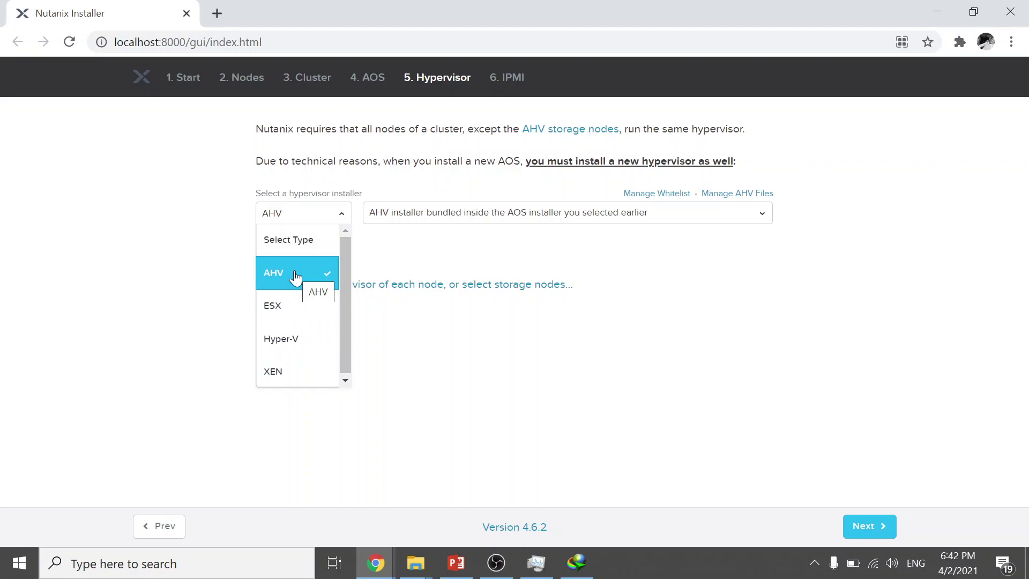
{"action": "left_click", "coordinate": [296, 274]}
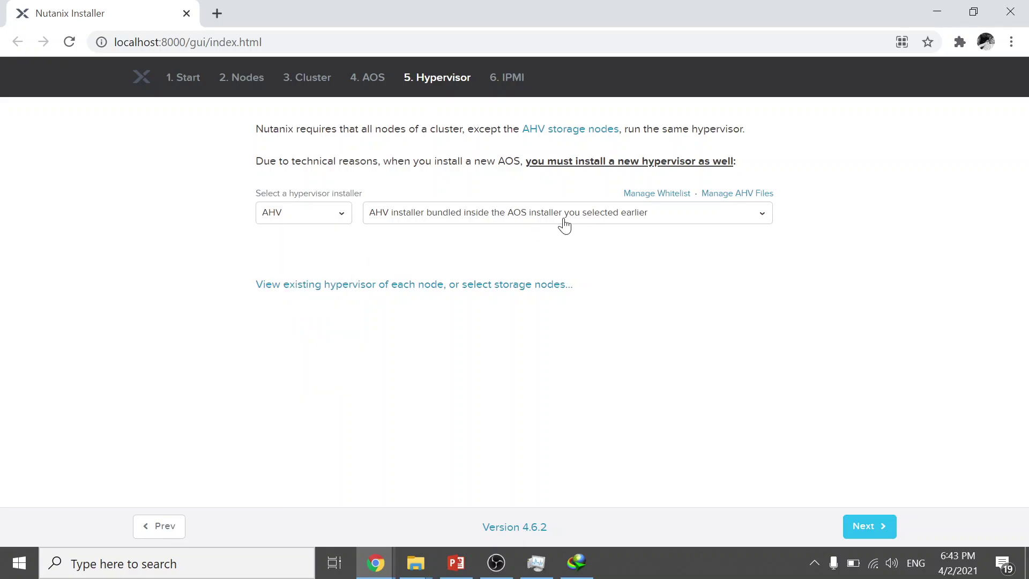
{"action": "left_click", "coordinate": [316, 214]}
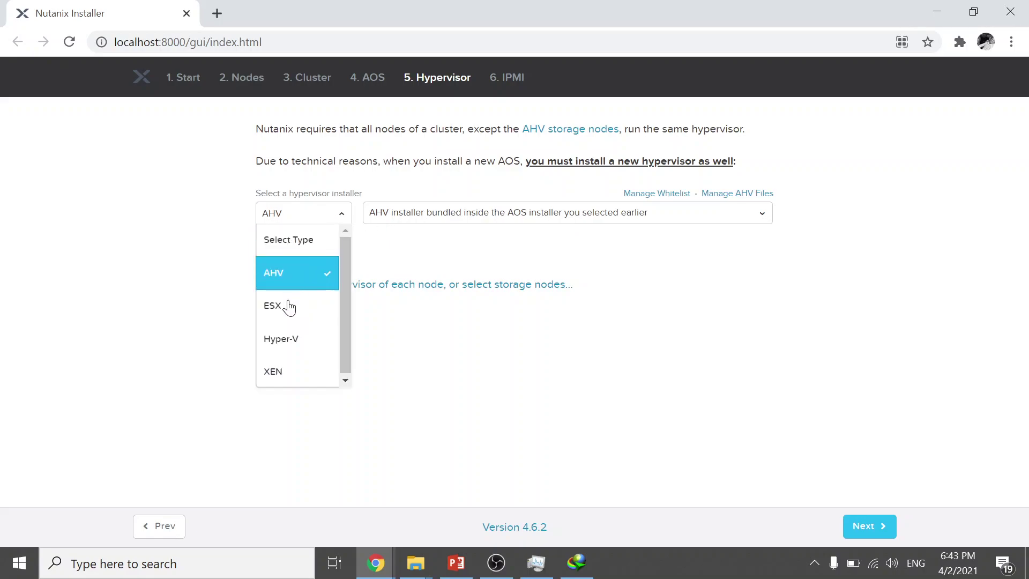
{"action": "left_click", "coordinate": [288, 306]}
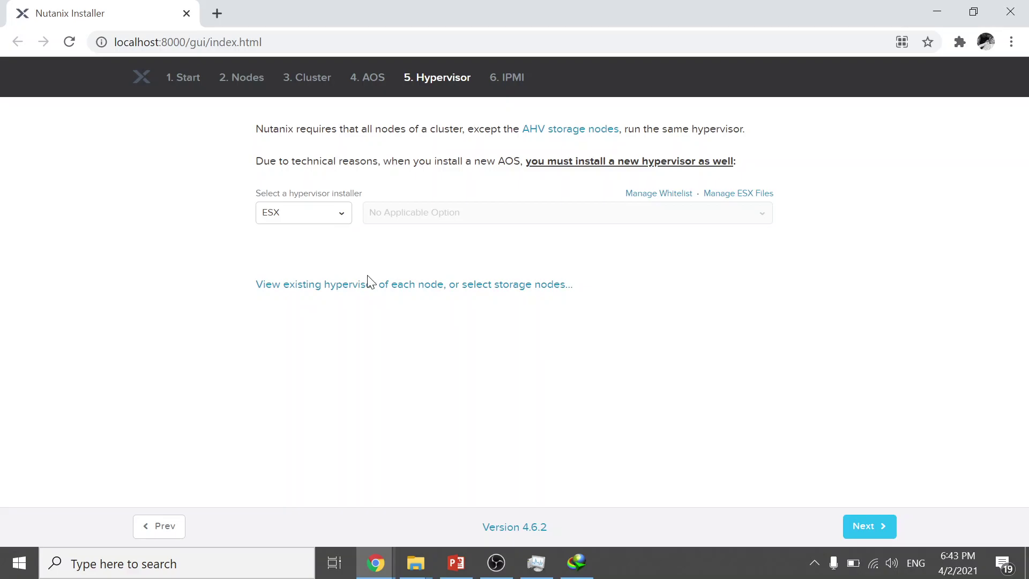
{"action": "left_click", "coordinate": [373, 286]}
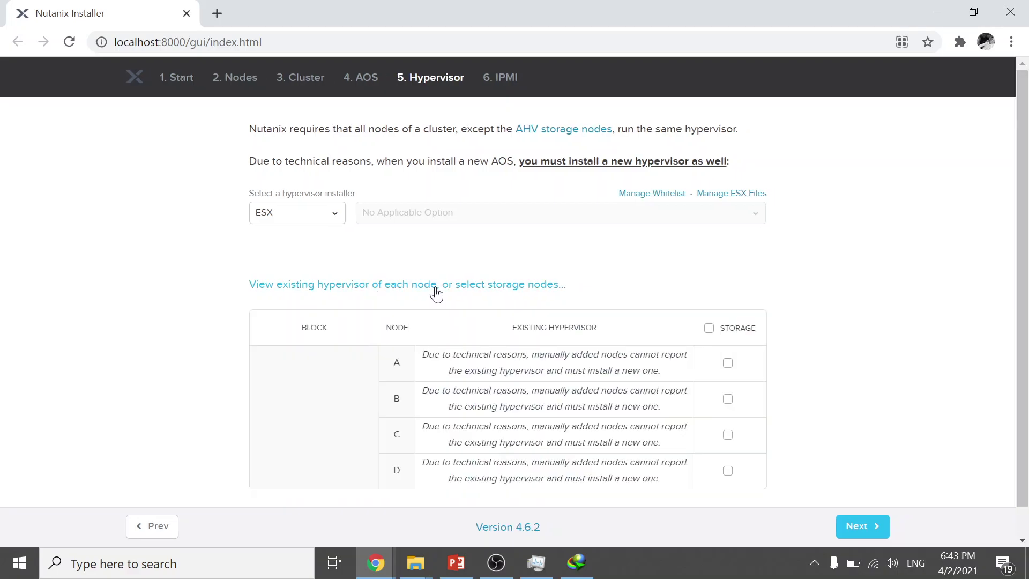
{"action": "left_click", "coordinate": [303, 218]}
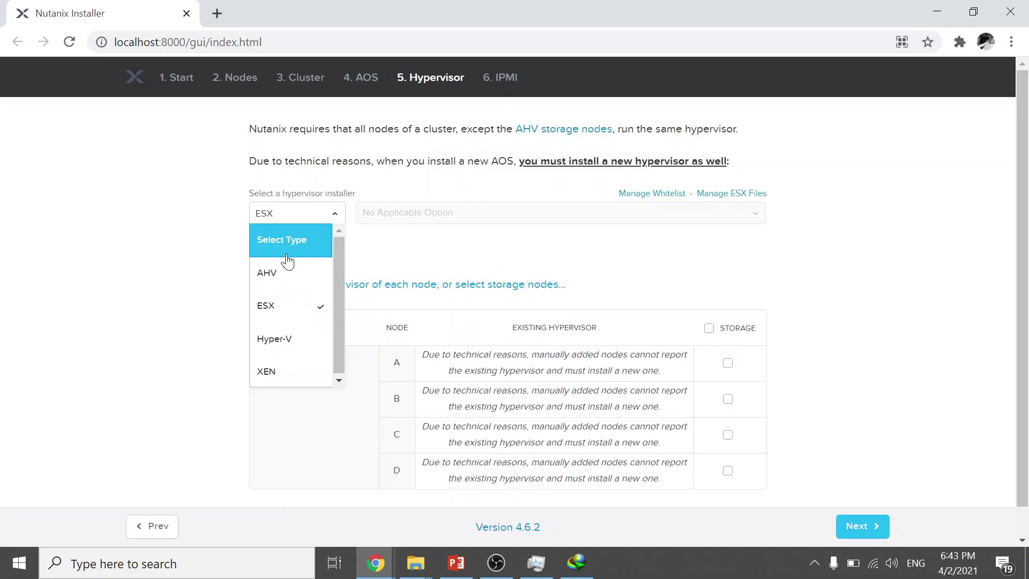
{"action": "left_click", "coordinate": [278, 276]}
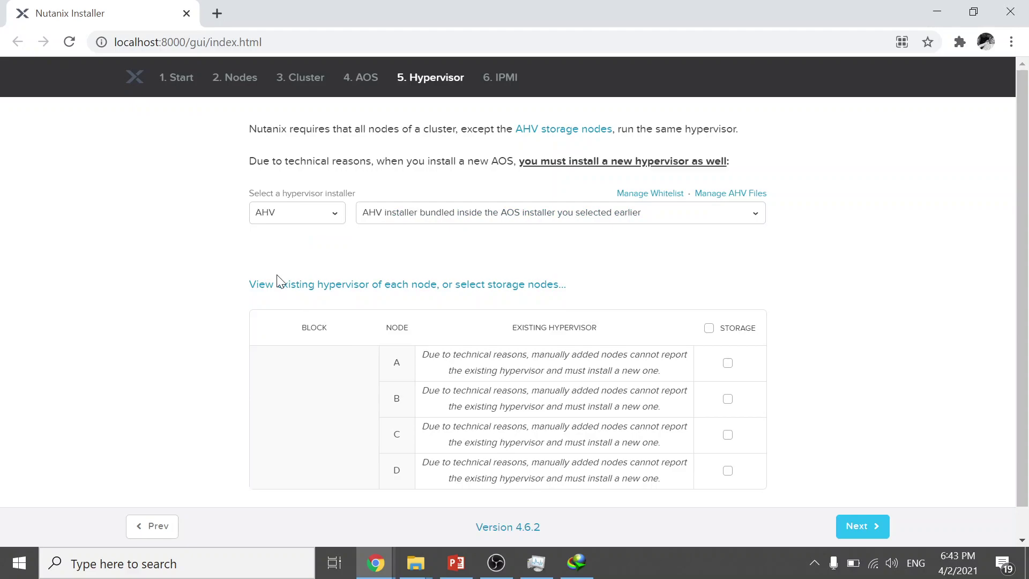
Step: Try Hyper-V as the hypervisor type, look over its SKU and product key settings, and switch back to AHV
{"action": "left_click", "coordinate": [328, 219]}
{"action": "left_click", "coordinate": [283, 337]}
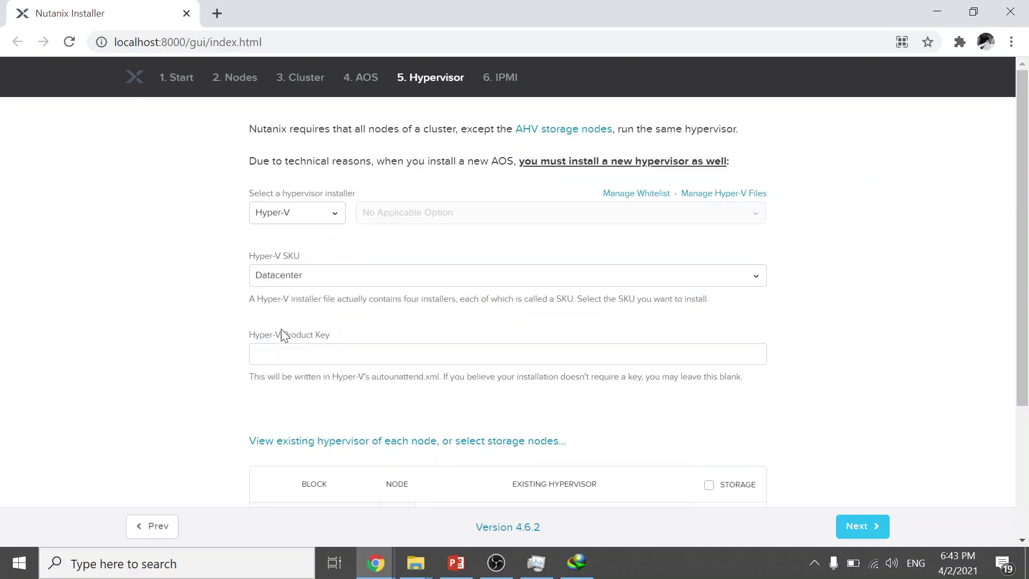
{"action": "scroll", "coordinate": [298, 359], "scroll_direction": "down", "scroll_amount": 3}
{"action": "scroll", "coordinate": [298, 358], "scroll_direction": "up", "scroll_amount": 3}
{"action": "left_click", "coordinate": [320, 213]}
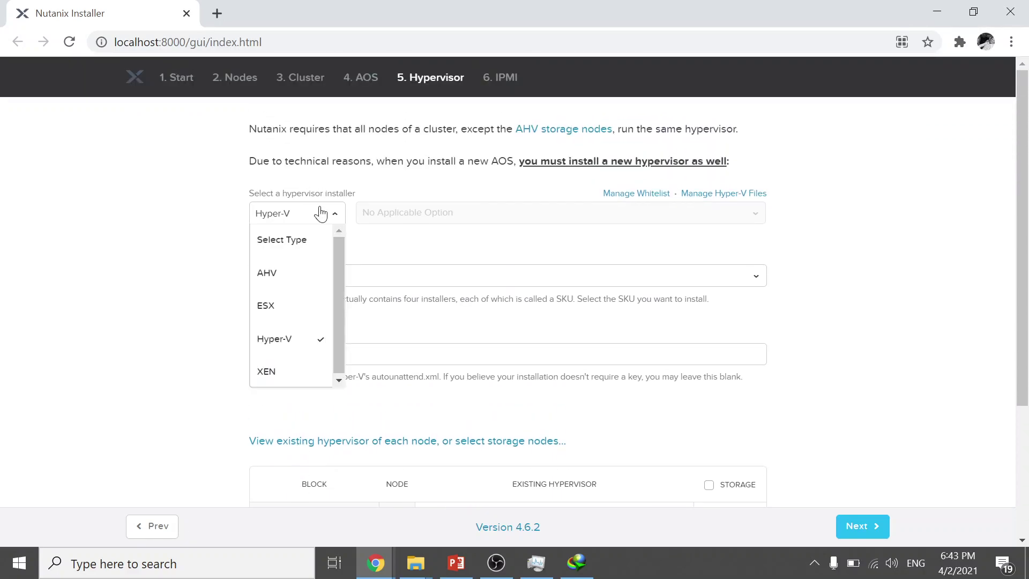
{"action": "left_click", "coordinate": [266, 273]}
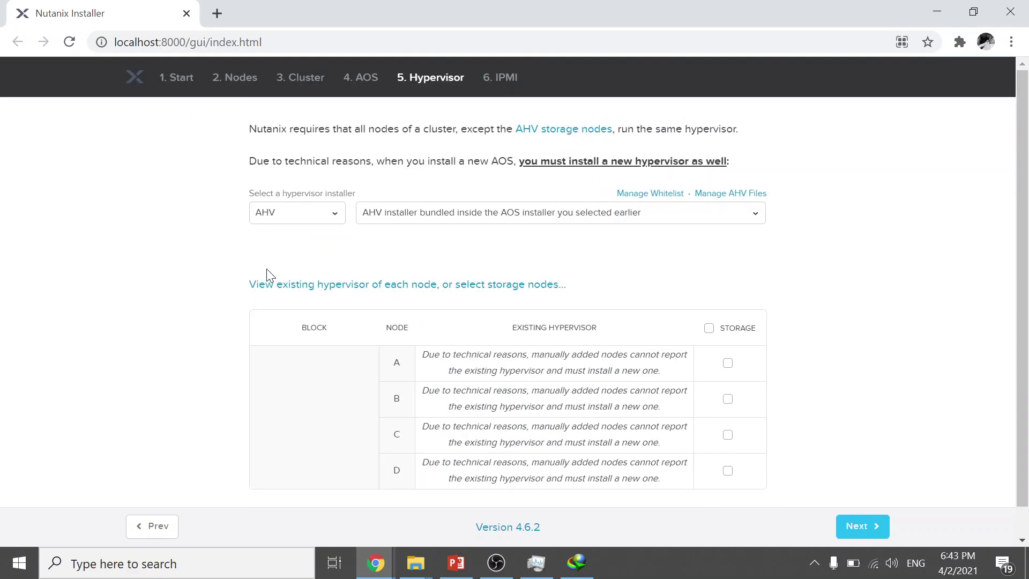
Step: Proceed to the IPMI page with AHV selected, and reveal the IPMI password of node 10.10.20.2
{"action": "left_click", "coordinate": [508, 289]}
{"action": "left_click", "coordinate": [858, 525]}
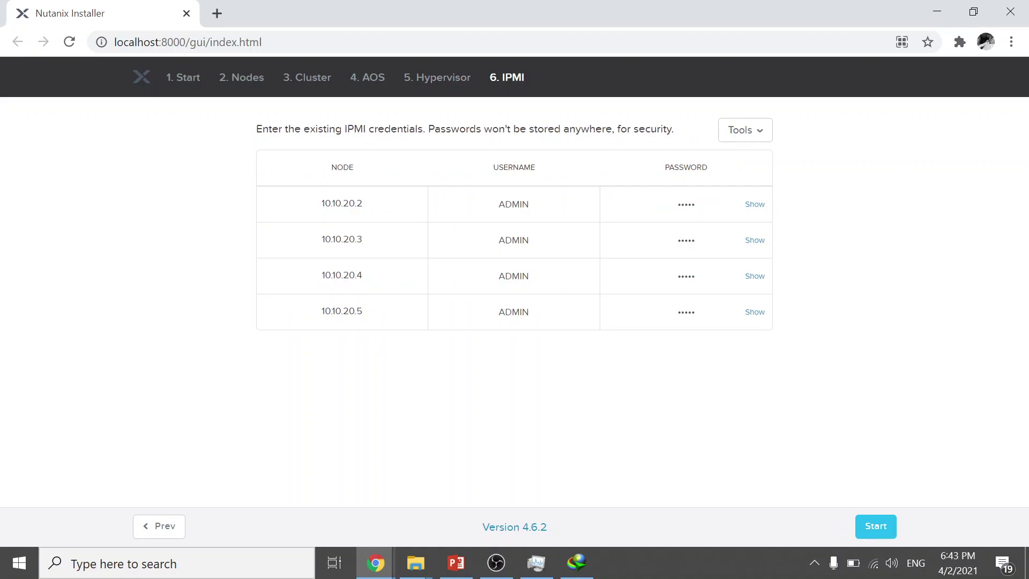
{"action": "key", "text": "shift+Left"}
{"action": "key", "text": "shift+Left"}
{"action": "key", "text": "shift+Left"}
{"action": "key", "text": "shift+Left"}
{"action": "key", "text": "shift+Left"}
{"action": "left_click", "coordinate": [753, 205]}
Step: Start the cluster installation and accept the reminder to keep the installer from going to sleep
{"action": "left_click", "coordinate": [877, 522]}
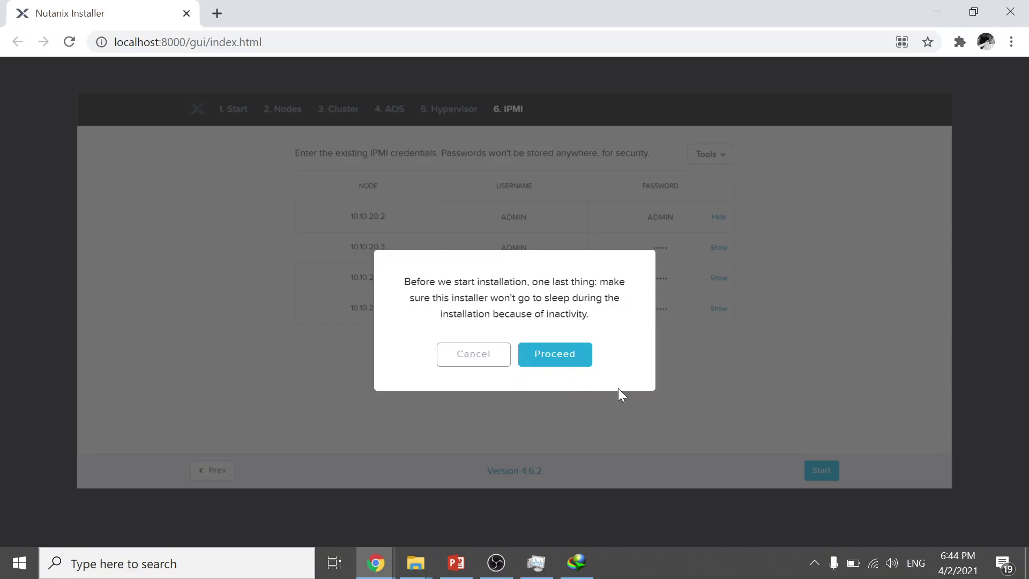
{"action": "left_click", "coordinate": [557, 356]}
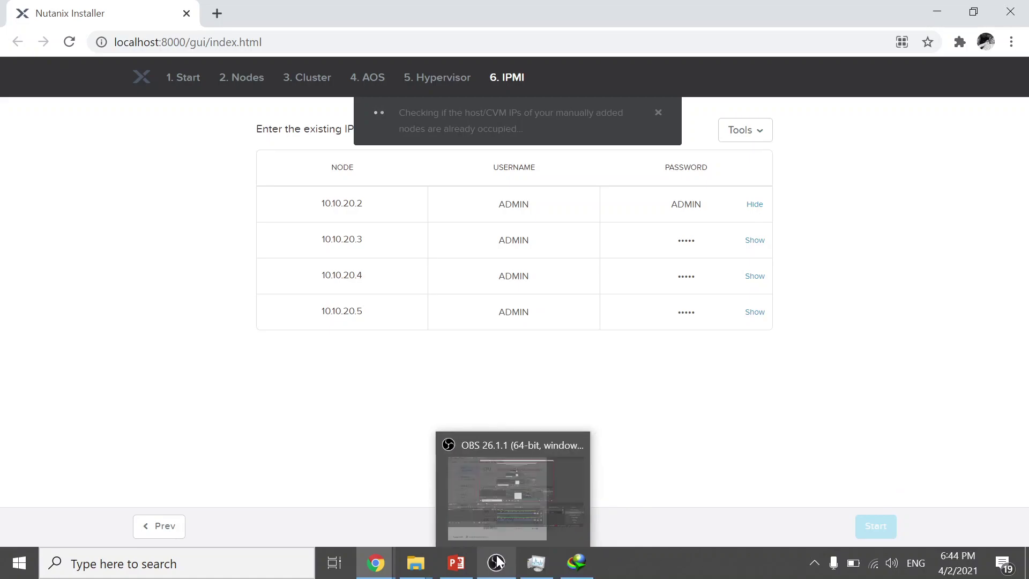
{"action": "left_click_drag", "start_coordinate": [496, 482], "coordinate": [762, 405]}
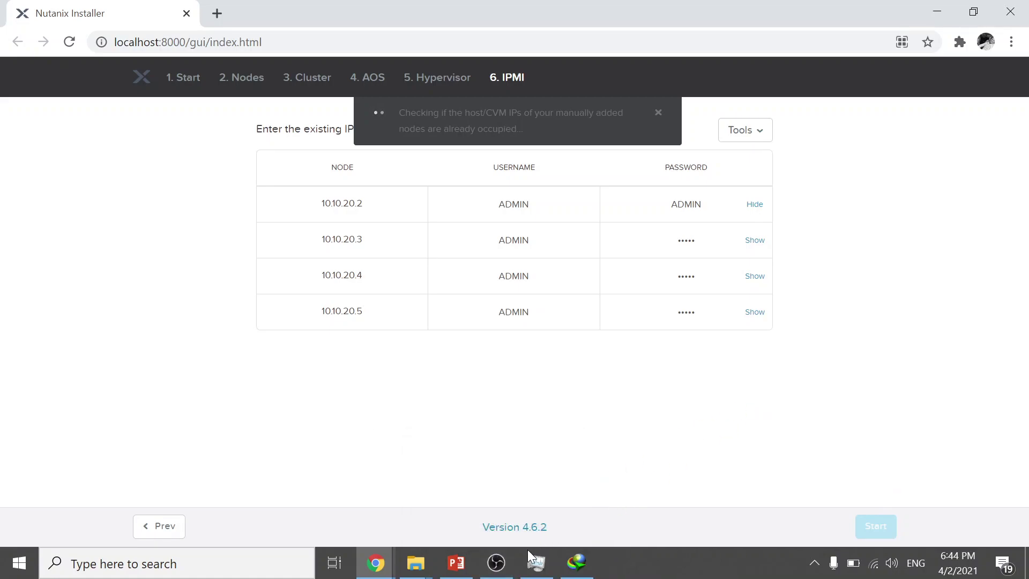
{"action": "mouse_move", "coordinate": [496, 564]}
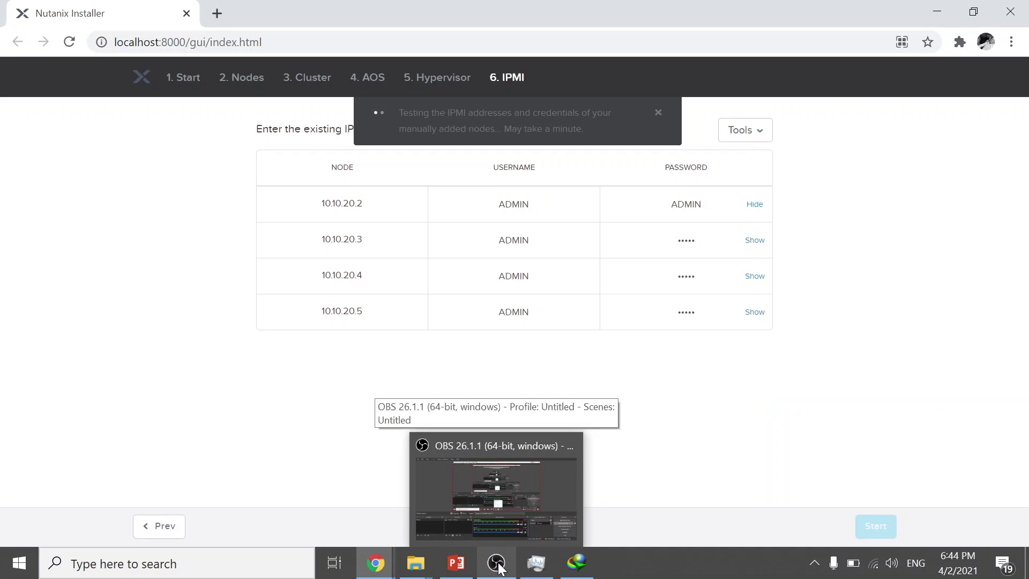